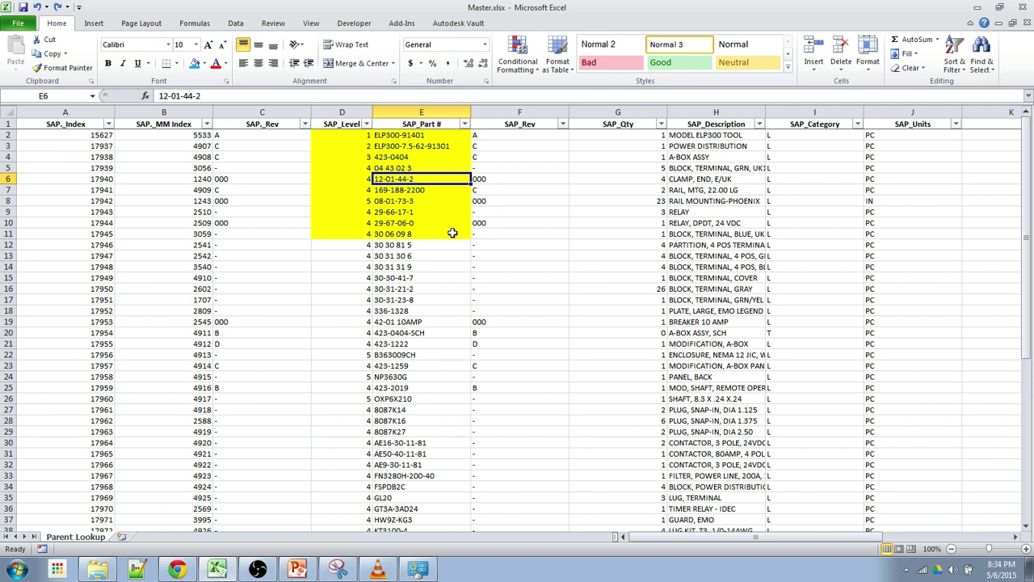
{"action": "left_click_drag", "start_coordinate": [366, 139], "coordinate": [365, 230]}
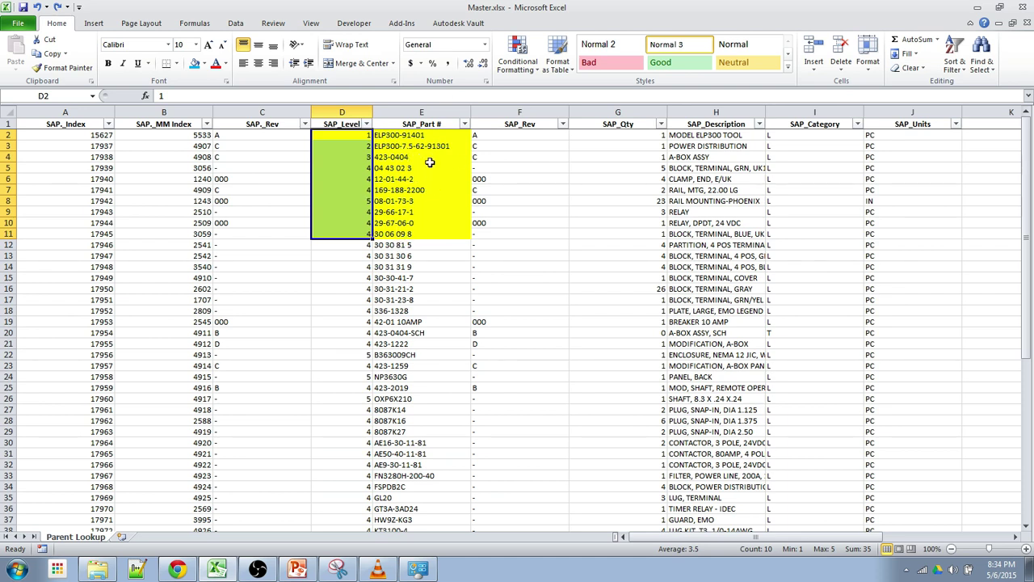
{"action": "left_click_drag", "start_coordinate": [416, 157], "coordinate": [421, 233]}
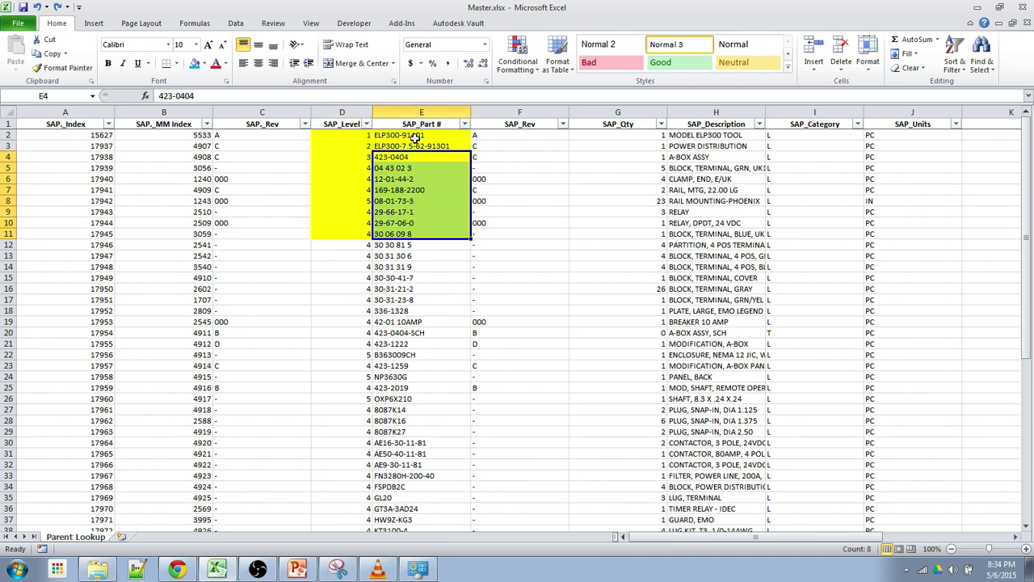
{"action": "left_click_drag", "start_coordinate": [414, 136], "coordinate": [422, 235]}
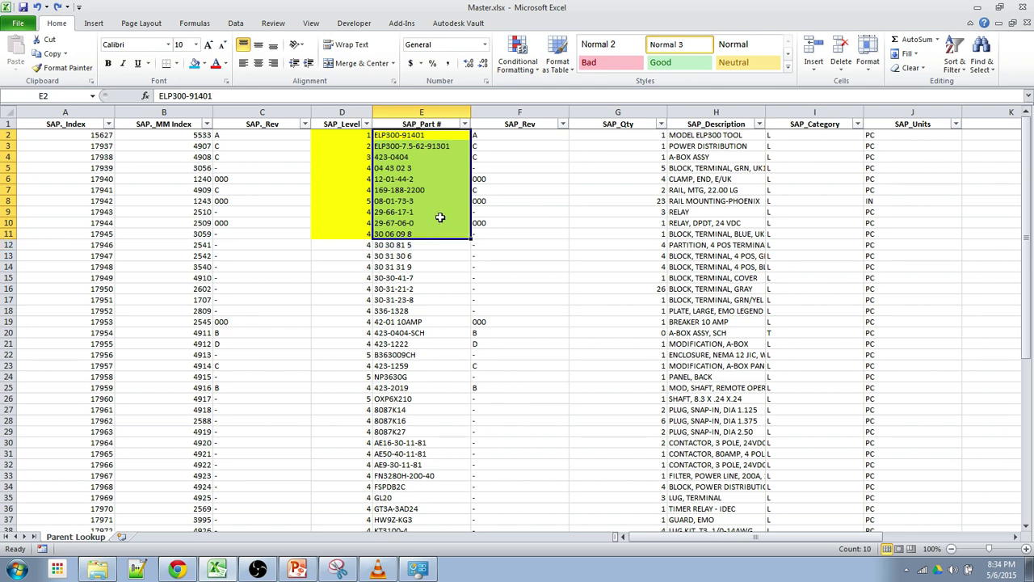
{"action": "left_click", "coordinate": [358, 200]}
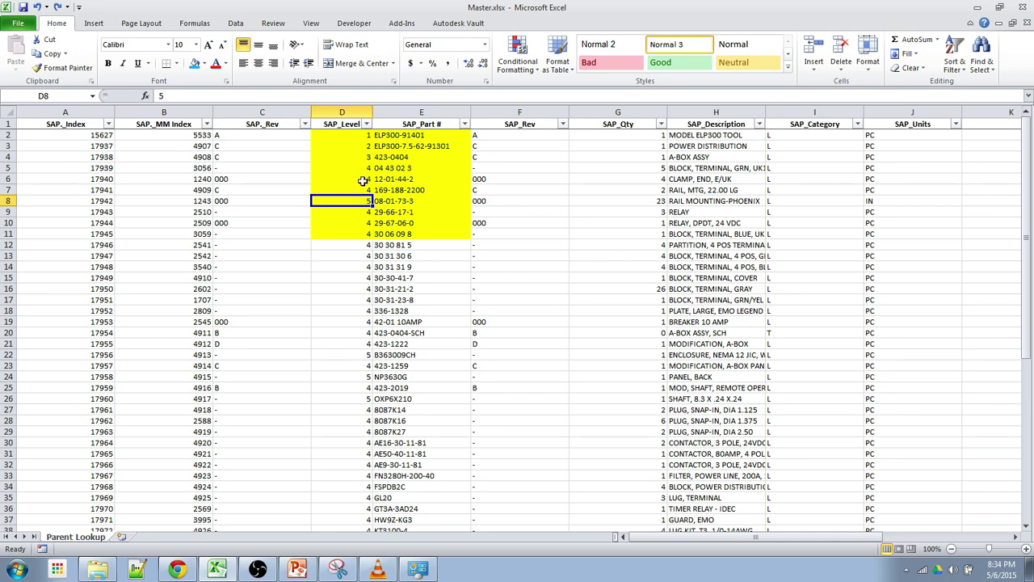
Step: Insert a new column before the second SAP_Rev column (F) and give it the header "Indented Part"
{"action": "left_click", "coordinate": [505, 118]}
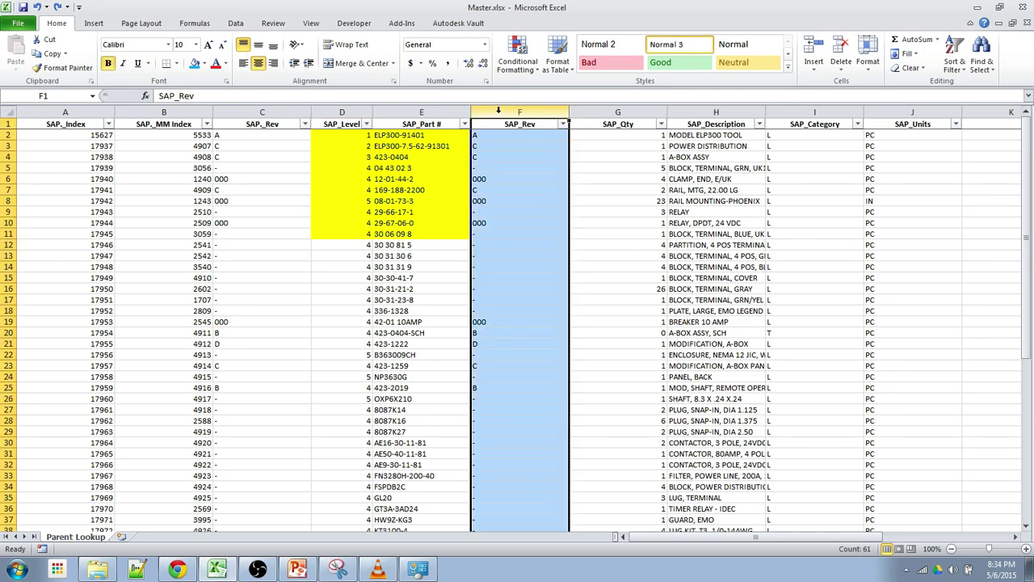
{"action": "right_click", "coordinate": [501, 117]}
{"action": "left_click", "coordinate": [530, 199]}
{"action": "left_click", "coordinate": [523, 124]}
{"action": "type", "text": "Indented"}
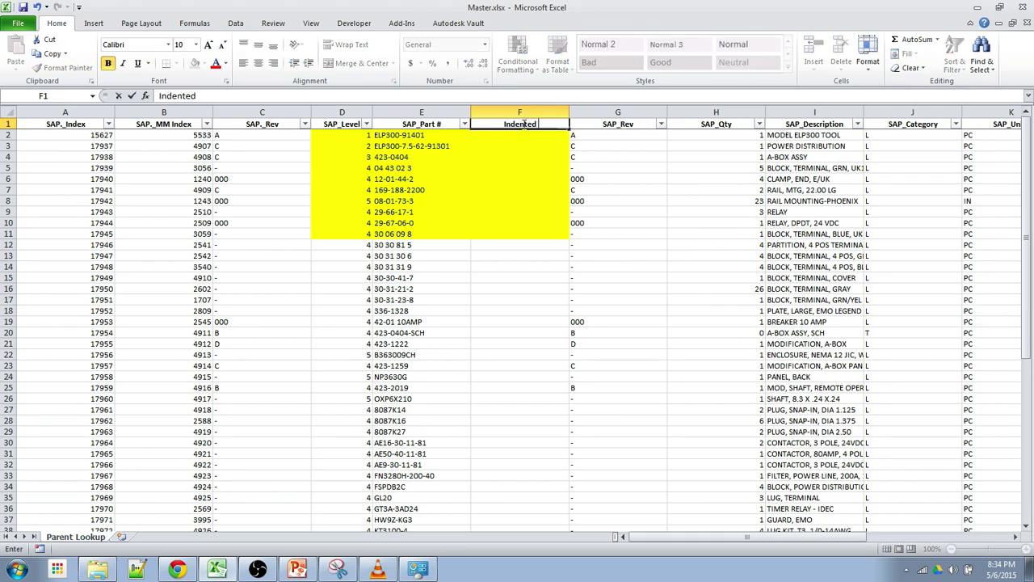
{"action": "type", "text": " Part"}
{"action": "key", "text": "Return"}
Step: Enter the formula =REPT(" ",4*(D2-1))&E2 in cell F2 to indent the part number by its level
{"action": "type", "text": "=rept"}
{"action": "key", "text": "Tab"}
{"action": "type", "text": "\""}
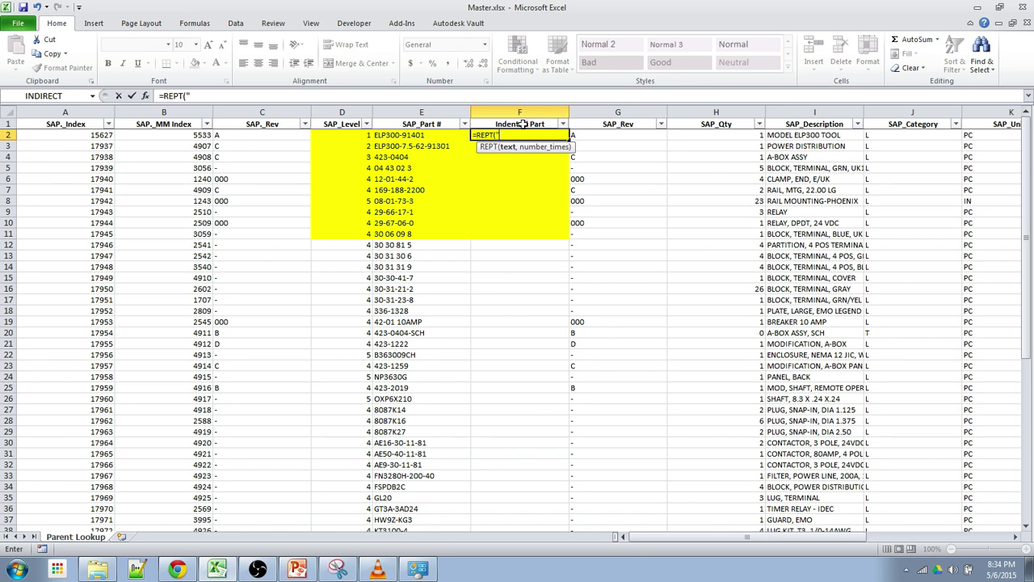
{"action": "type", "text": " \",4*("}
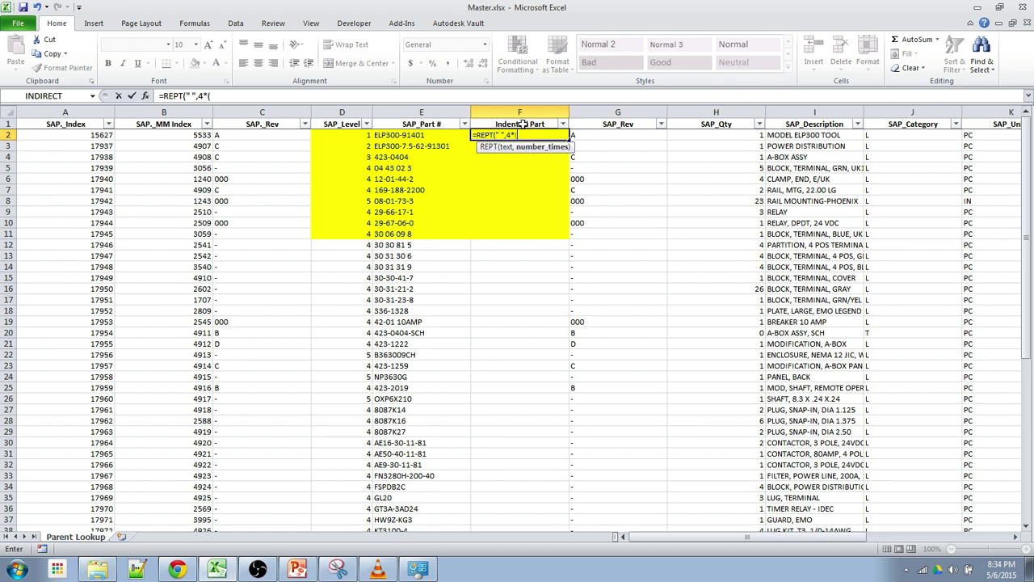
{"action": "key", "text": "Left"}
{"action": "key", "text": "Left"}
{"action": "type", "text": "-1))"}
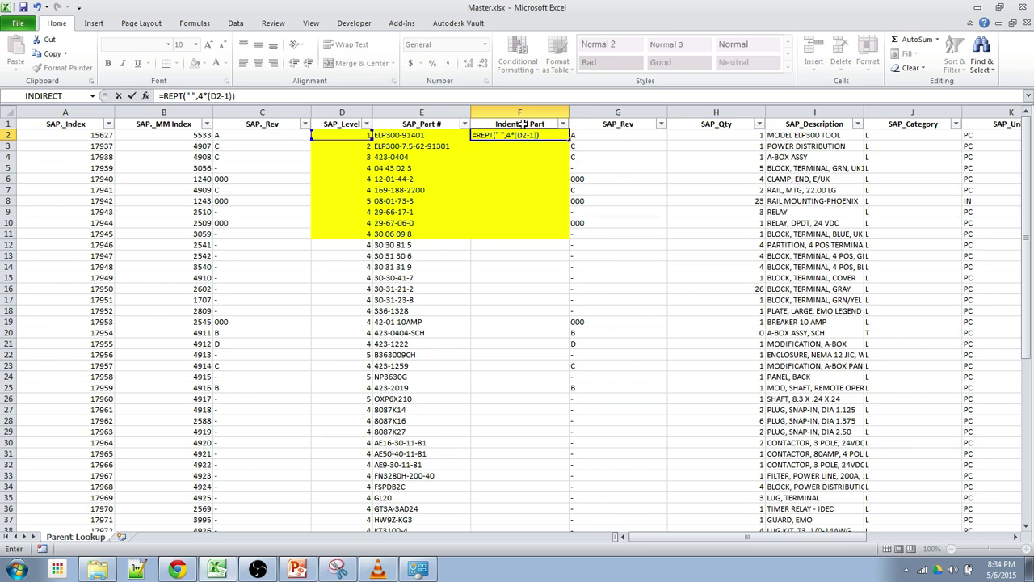
{"action": "type", "text": "&E2"}
{"action": "key", "text": "Return"}
Step: Copy the F2 formula down the Indented Part column to row 61, pasting formulas only
{"action": "key", "text": "Up"}
{"action": "key", "text": "ctrl+c"}
{"action": "key", "text": "Left"}
{"action": "key", "text": "ctrl+Down"}
{"action": "key", "text": "Right"}
{"action": "key", "text": "ctrl+shift+Up"}
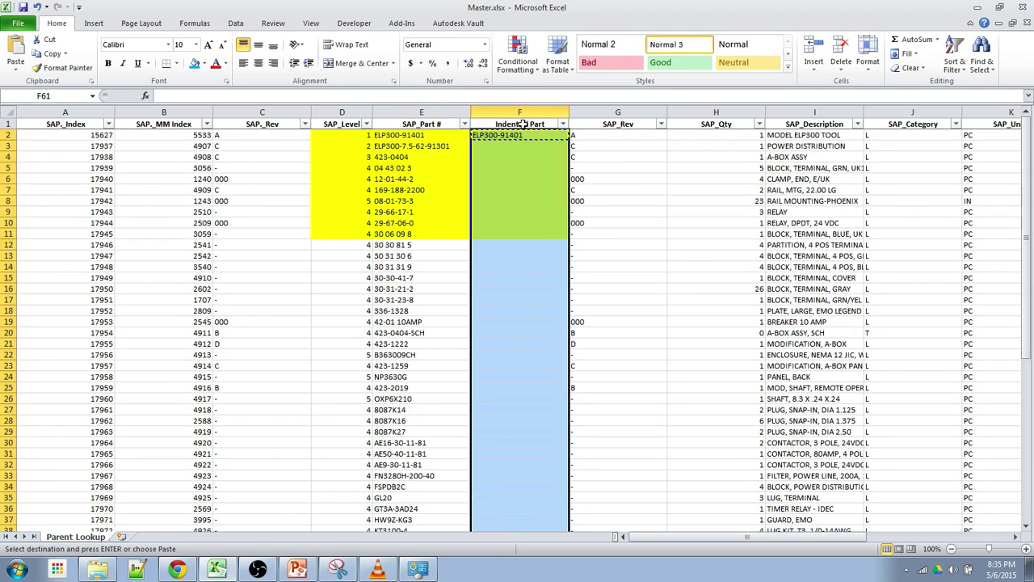
{"action": "key", "text": "alt+e"}
{"action": "key", "text": "s"}
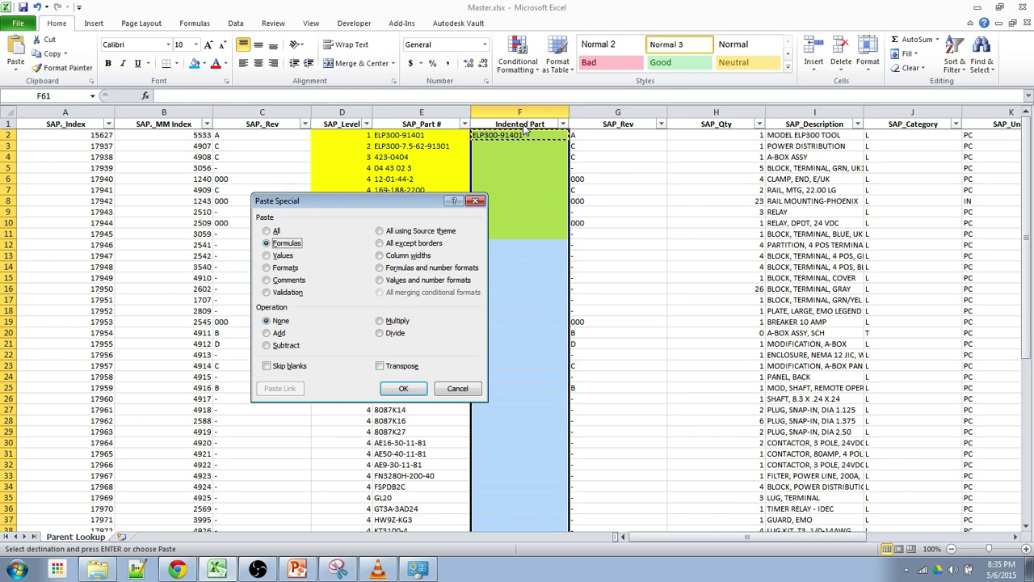
{"action": "key", "text": "Return"}
{"action": "key", "text": "ctrl+Up"}
{"action": "key", "text": "Down"}
{"action": "key", "text": "Down"}
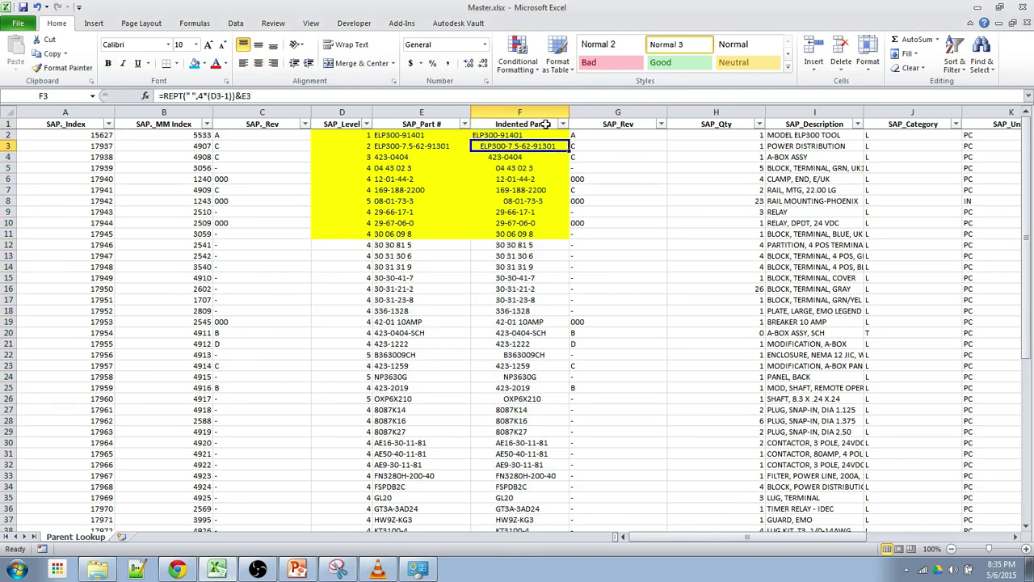
{"action": "left_click_drag", "start_coordinate": [349, 135], "coordinate": [408, 220]}
{"action": "left_click_drag", "start_coordinate": [401, 135], "coordinate": [418, 218]}
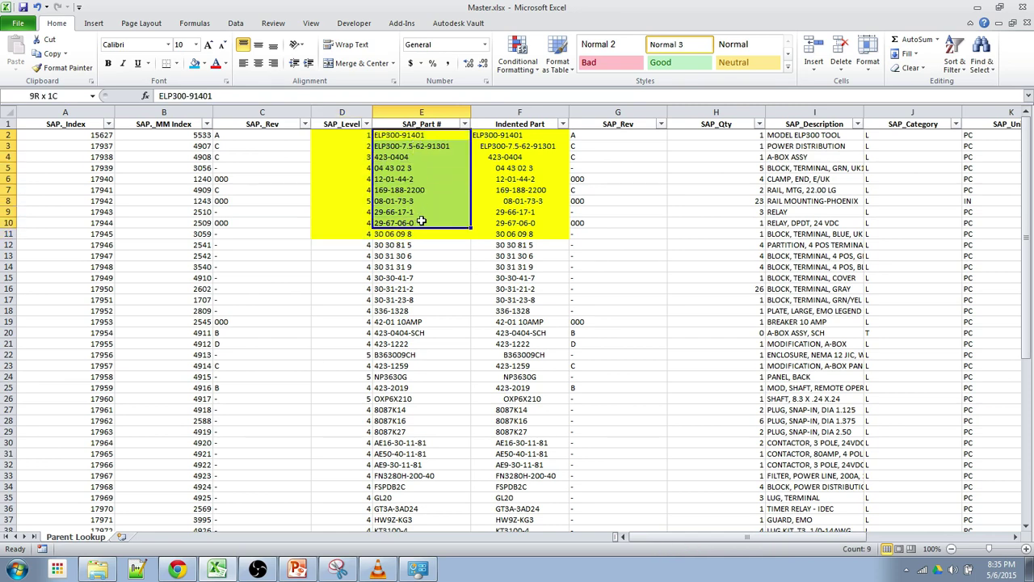
{"action": "left_click_drag", "start_coordinate": [520, 135], "coordinate": [517, 212]}
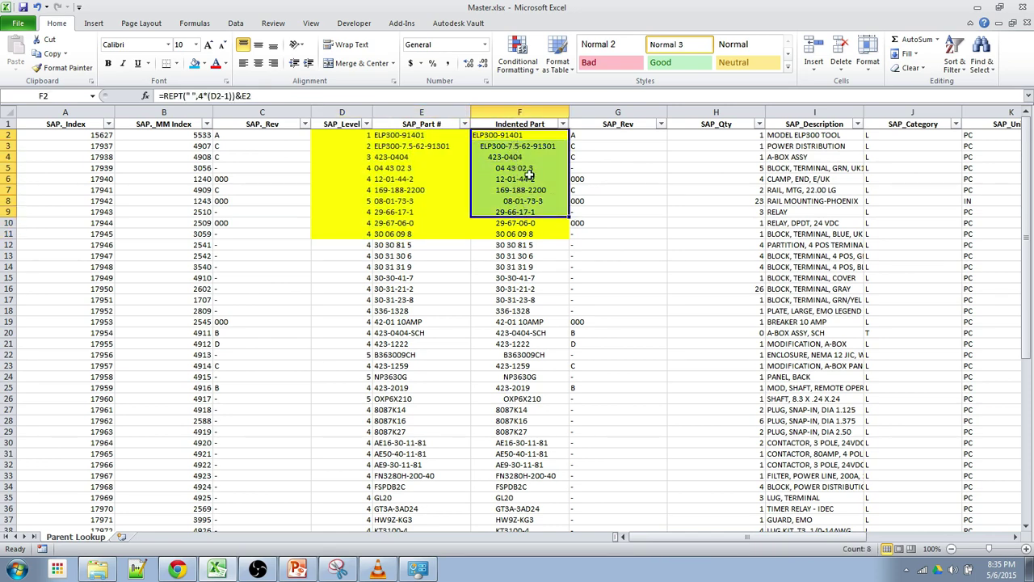
Step: Insert a blank column directly after the Indented Part column
{"action": "right_click", "coordinate": [590, 113]}
{"action": "left_click", "coordinate": [615, 199]}
{"action": "left_click", "coordinate": [598, 190]}
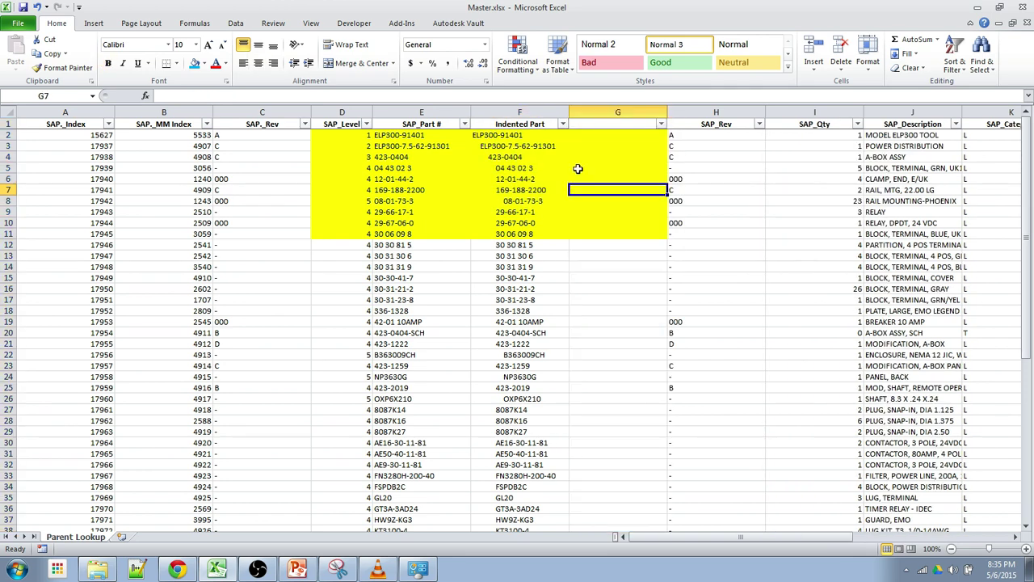
Step: Try a TRIM formula in cell G5 that references the indented part number in F5
{"action": "key", "text": "Up"}
{"action": "key", "text": "Up"}
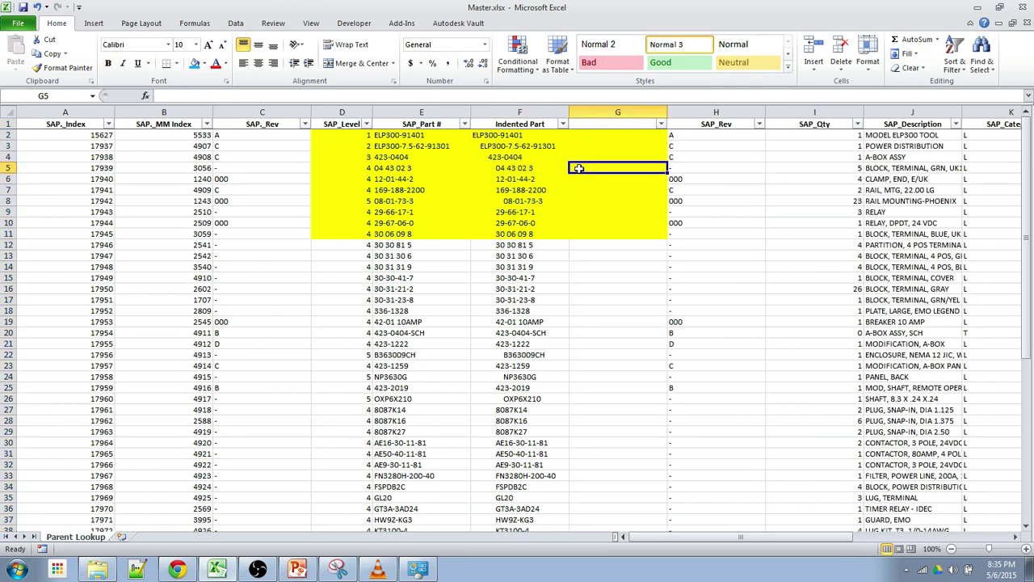
{"action": "key", "text": "Left"}
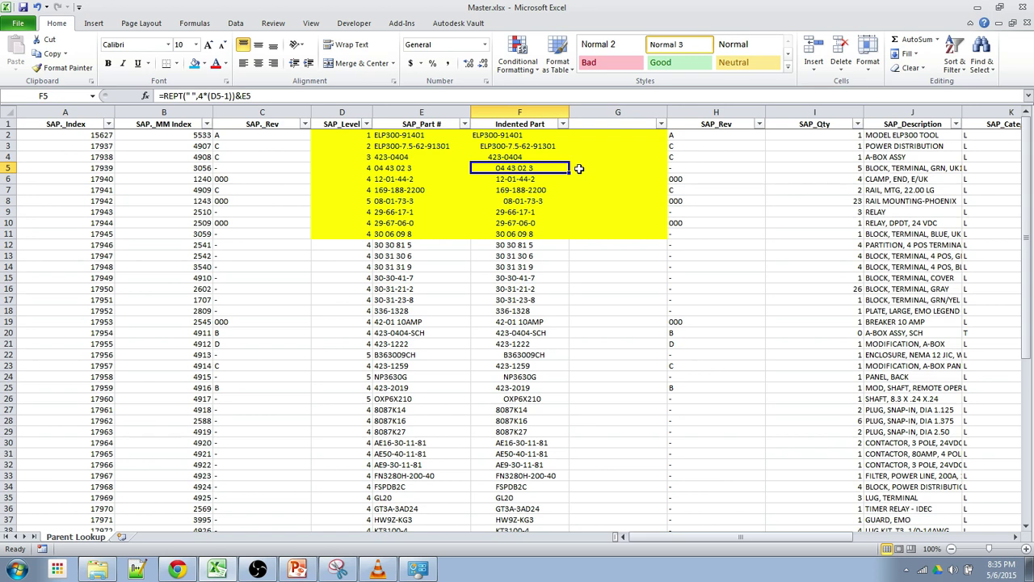
{"action": "key", "text": "Left"}
{"action": "key", "text": "Up"}
{"action": "key", "text": "Up"}
{"action": "key", "text": "Right"}
{"action": "key", "text": "Down"}
{"action": "key", "text": "Right"}
{"action": "key", "text": "Down"}
{"action": "key", "text": "Left"}
{"action": "key", "text": "Right"}
{"action": "type", "text": "=TRIM("}
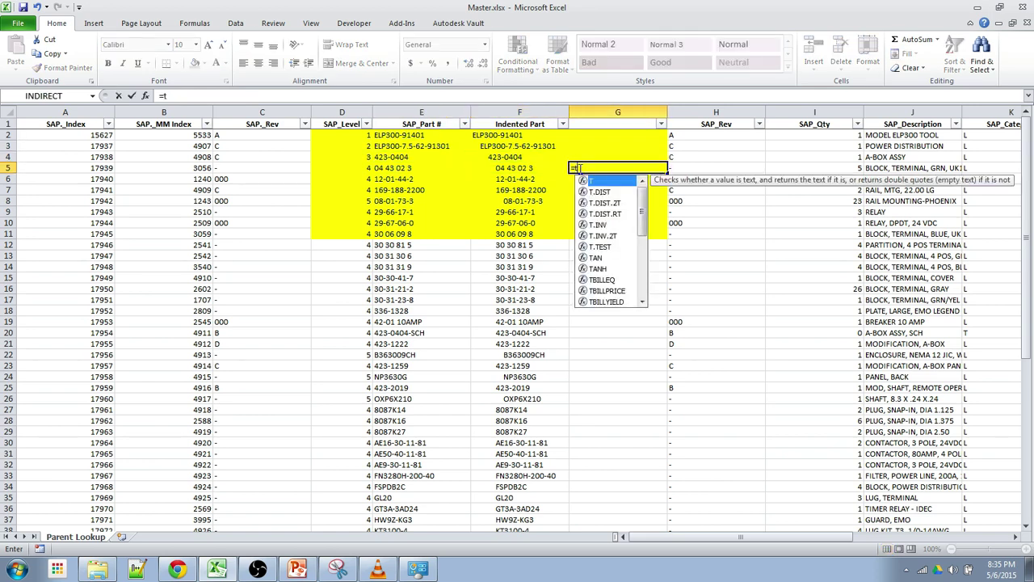
{"action": "key", "text": "Left"}
{"action": "key", "text": "Return"}
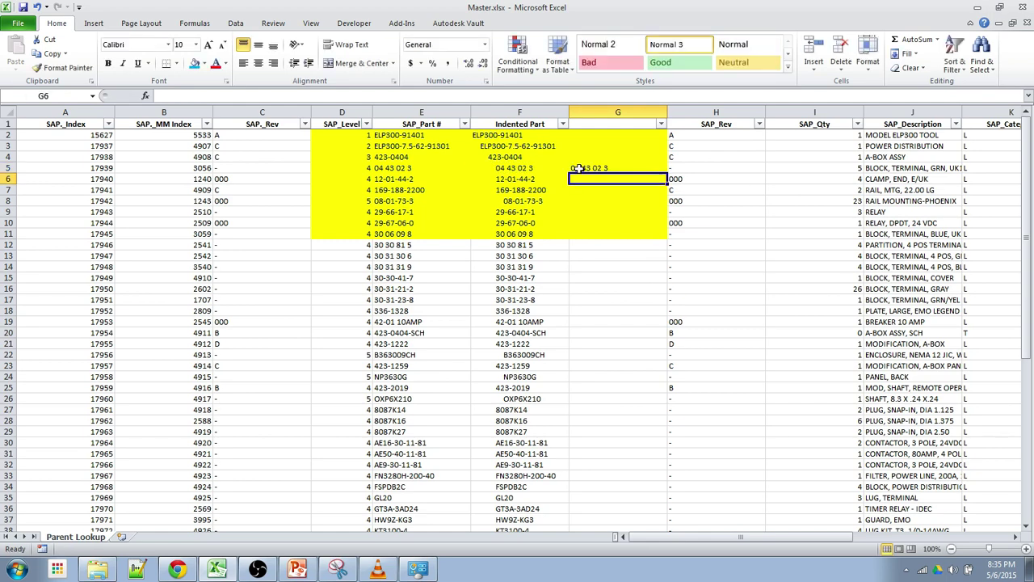
Step: Copy the TRIM formula into G6:G8, then undo both the paste and the original TRIM entry
{"action": "key", "text": "Up"}
{"action": "key", "text": "ctrl+c"}
{"action": "key", "text": "Down"}
{"action": "key", "text": "shift+Down"}
{"action": "key", "text": "shift+Down"}
{"action": "key", "text": "shift+Down"}
{"action": "key", "text": "ctrl+v"}
{"action": "key", "text": "ctrl+z"}
{"action": "key", "text": "ctrl+z"}
Step: Enter "Parent" as the header of the blank column G
{"action": "key", "text": "ctrl+Up"}
{"action": "key", "text": "Left"}
{"action": "key", "text": "Down"}
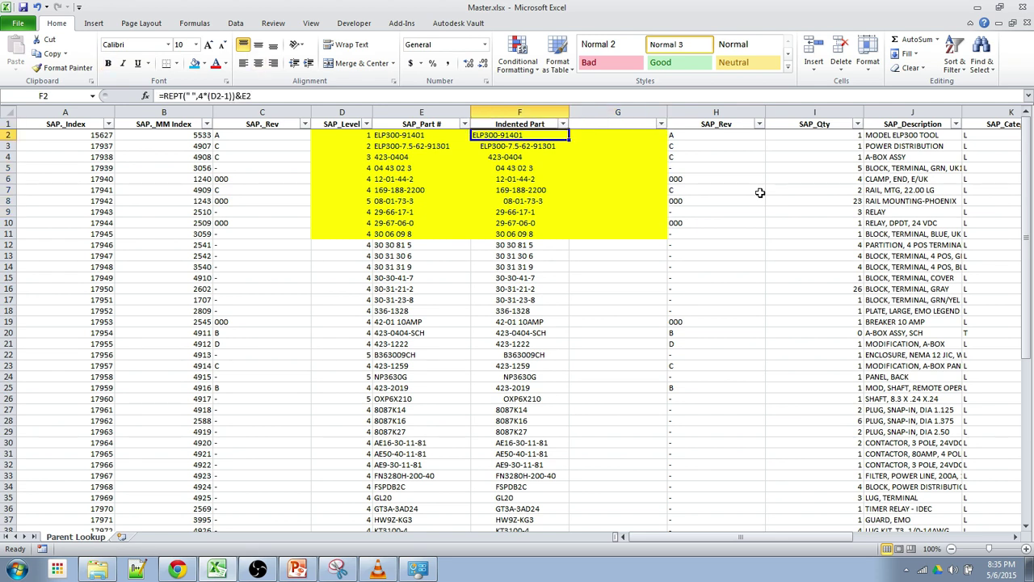
{"action": "key", "text": "Up"}
{"action": "key", "text": "Right"}
{"action": "type", "text": "Parent"}
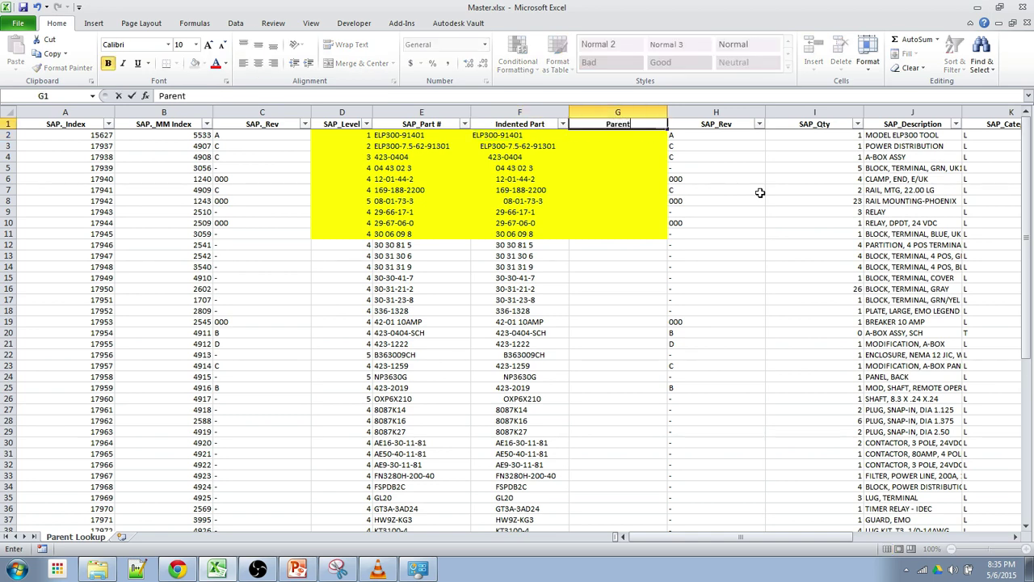
{"action": "key", "text": "Return"}
Step: Fill the level 4 parts in F5:F7 and F9:F11 and their parent part number in E4 with blue
{"action": "key", "text": "Down"}
{"action": "key", "text": "Down"}
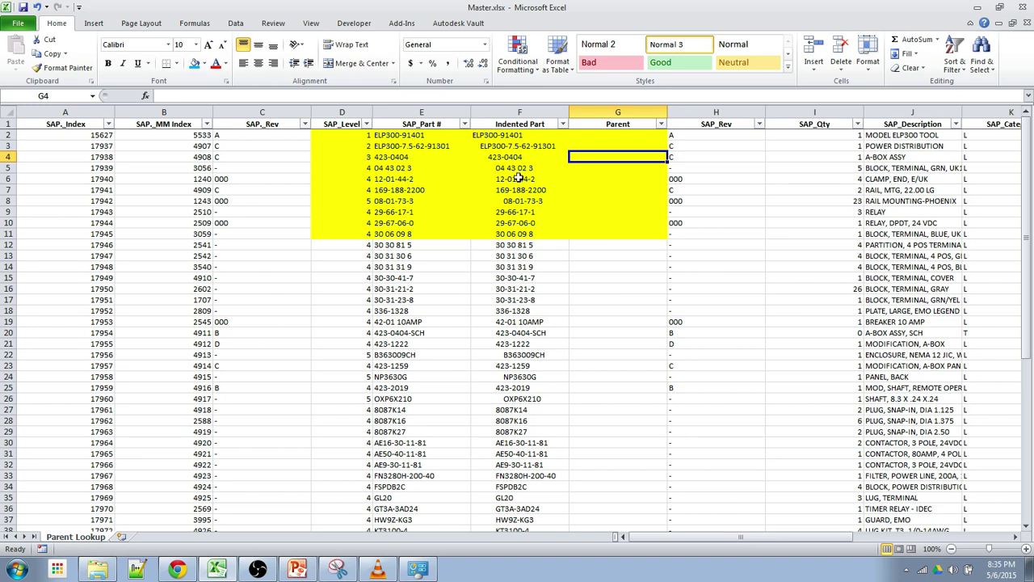
{"action": "left_click_drag", "start_coordinate": [518, 169], "coordinate": [518, 235]}
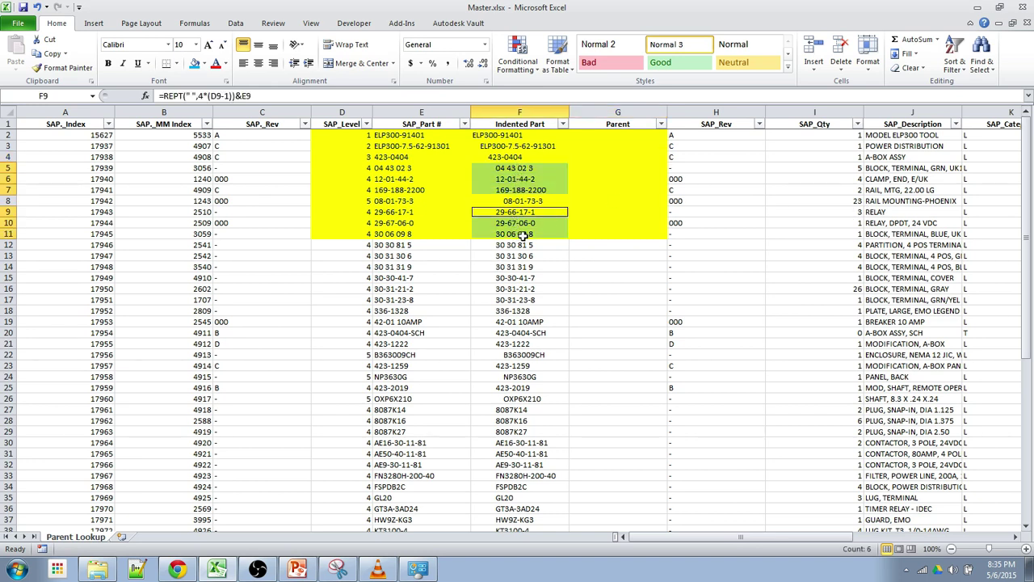
{"action": "left_click", "coordinate": [194, 65]}
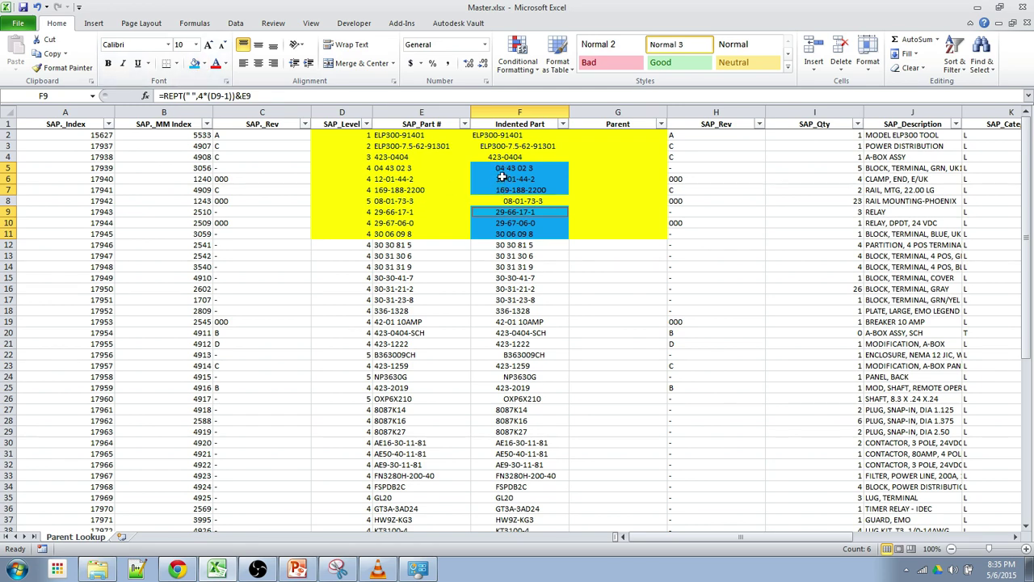
{"action": "left_click", "coordinate": [401, 157]}
{"action": "left_click", "coordinate": [194, 64]}
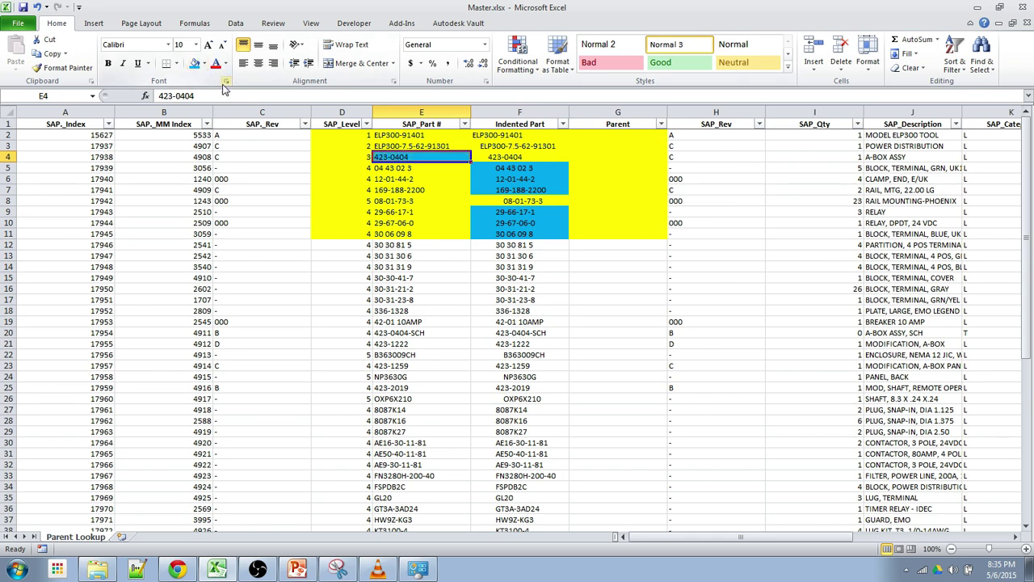
Step: Try pasting the parent part number from E4 into G5:G7 and G9:G11, then undo the paste and the blue fills
{"action": "left_click", "coordinate": [588, 168]}
{"action": "left_click", "coordinate": [408, 158]}
{"action": "key", "text": "ctrl+c"}
{"action": "left_click_drag", "start_coordinate": [596, 169], "coordinate": [589, 234]}
{"action": "left_click", "coordinate": [593, 227], "text": "shift"}
{"action": "key", "text": "ctrl+v"}
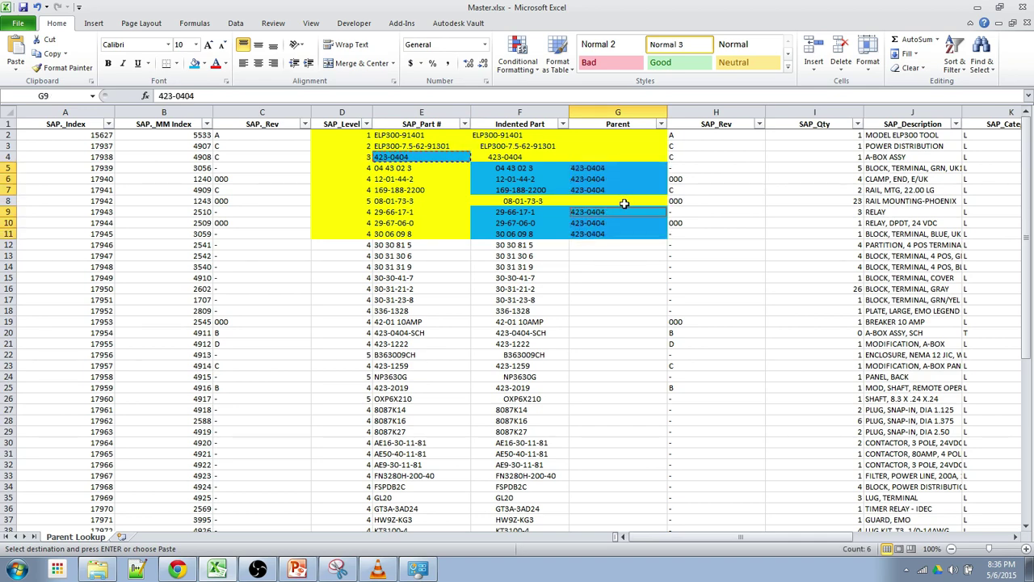
{"action": "key", "text": "ctrl+z"}
Step: Start a formula in G3 with IFERROR wrapping a LOOKUP whose lookup value is 2
{"action": "left_click", "coordinate": [614, 155]}
{"action": "key", "text": "Escape"}
{"action": "key", "text": "Up"}
{"action": "type", "text": "="}
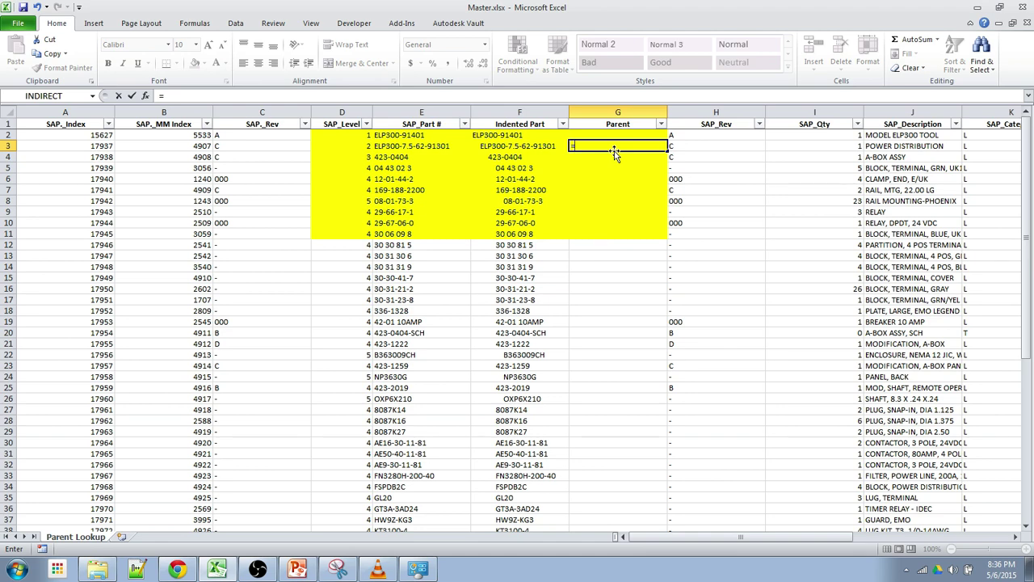
{"action": "type", "text": "iferror"}
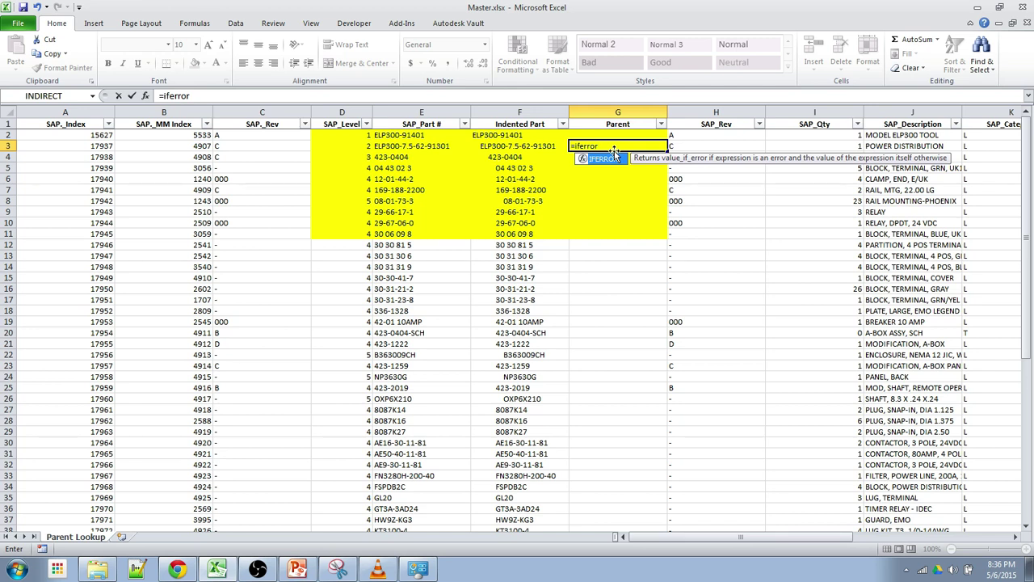
{"action": "key", "text": "Tab"}
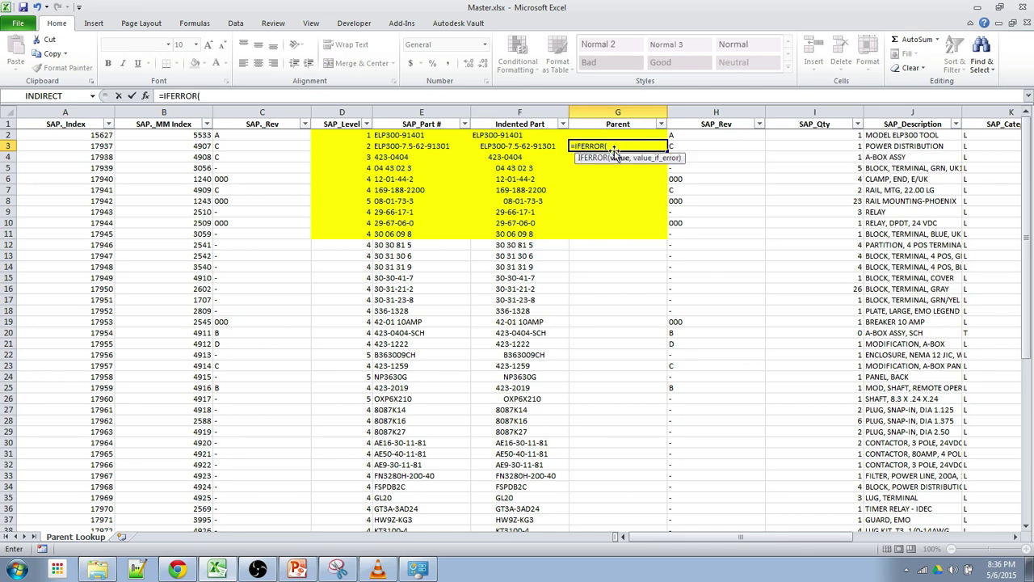
{"action": "type", "text": "look"}
{"action": "key", "text": "Tab"}
{"action": "type", "text": "2,"}
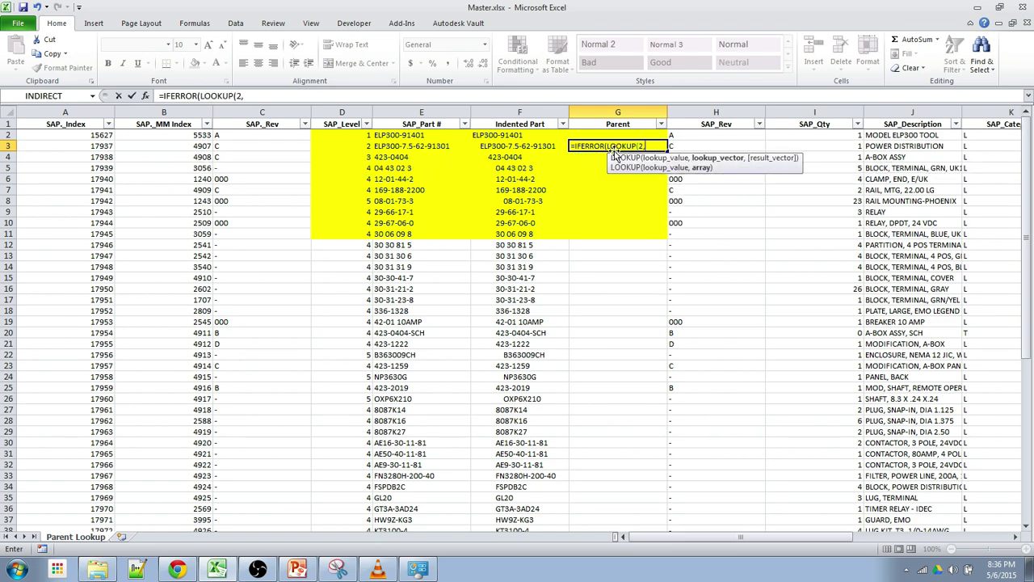
Step: Enter 1/(D2:D3=(D3-1)) as the lookup vector of the LOOKUP function in G3
{"action": "type", "text": "1/("}
{"action": "key", "text": "Left"}
{"action": "key", "text": "Left"}
{"action": "key", "text": "Left"}
{"action": "key", "text": "shift+Up"}
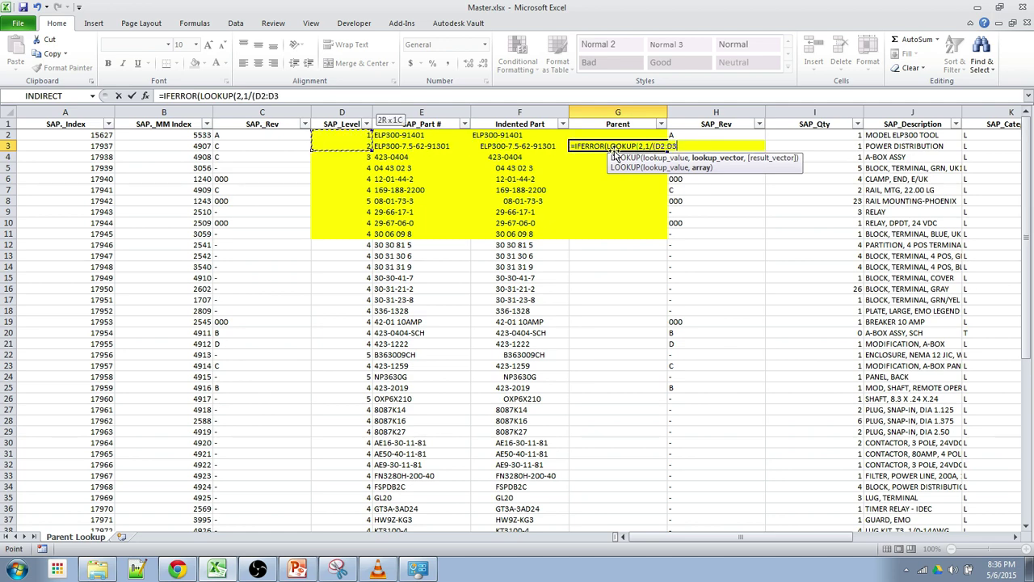
{"action": "type", "text": "=("}
{"action": "key", "text": "Left"}
{"action": "key", "text": "Left"}
{"action": "key", "text": "Left"}
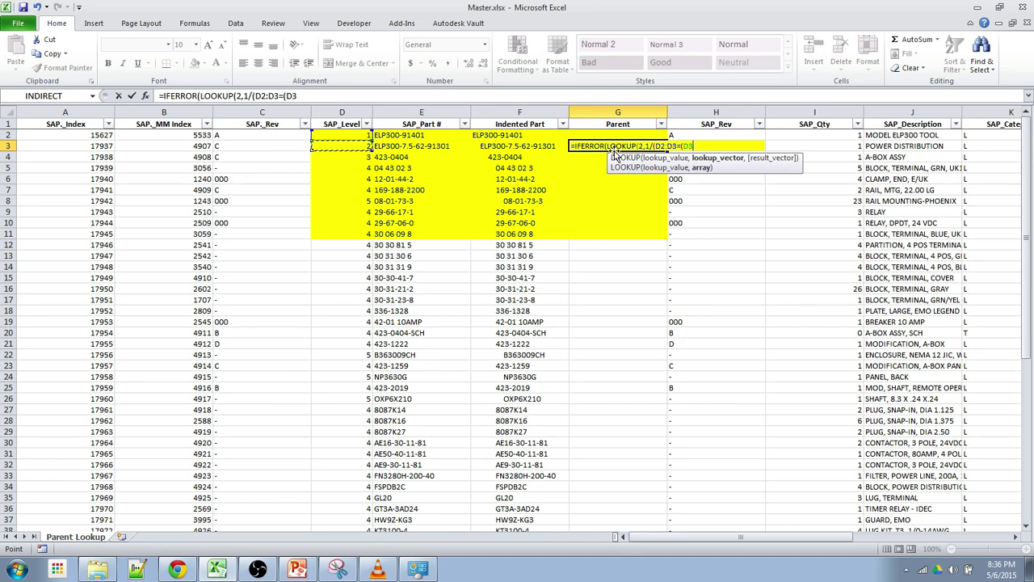
{"action": "type", "text": "-1)),"}
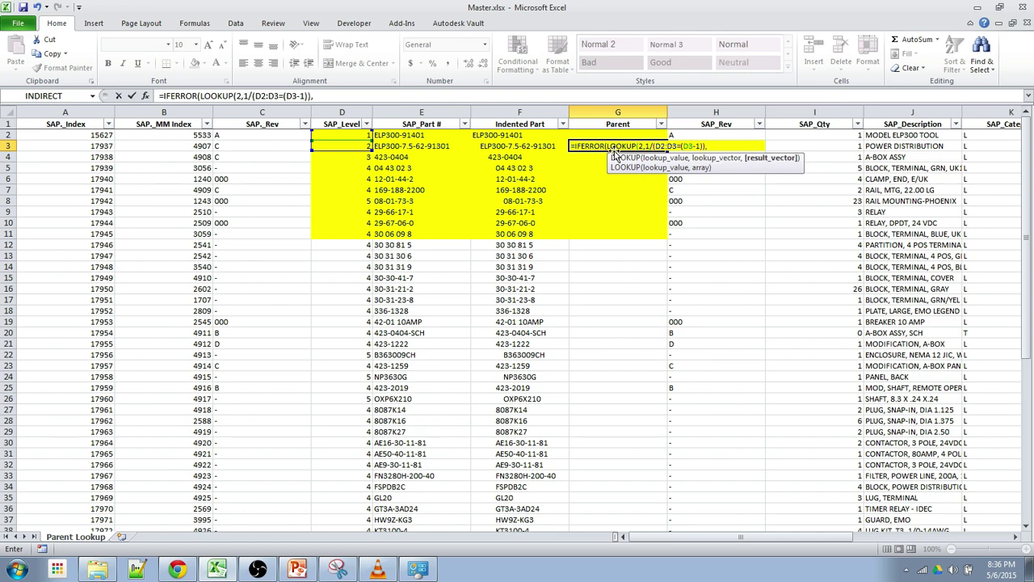
Step: Enter E2:E3 as the LOOKUP result vector in G3 and "-" as the IFERROR fallback value
{"action": "key", "text": "Left"}
{"action": "key", "text": "Left"}
{"action": "key", "text": "shift+Up"}
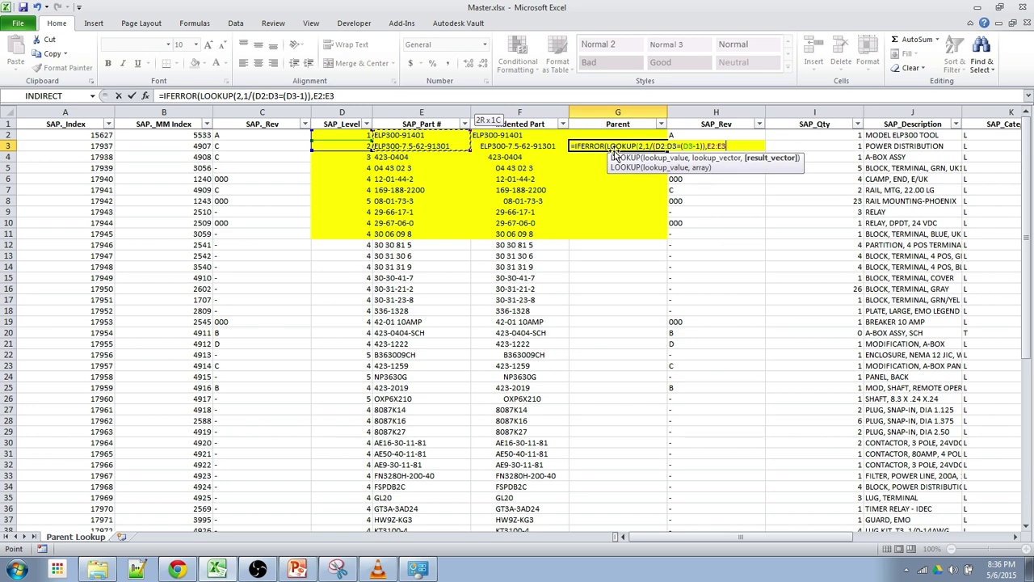
{"action": "type", "text": "),\""}
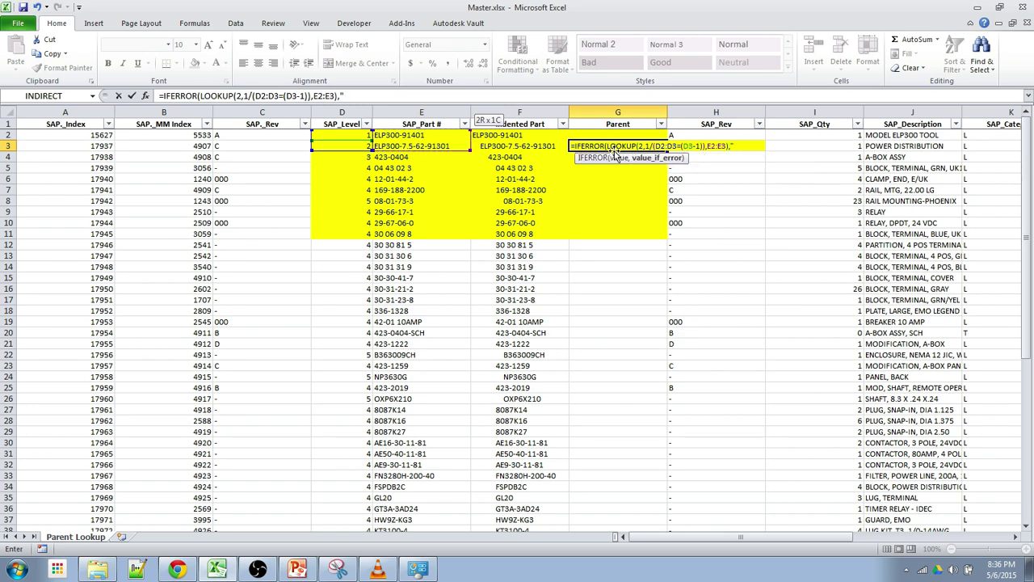
{"action": "type", "text": "-\")"}
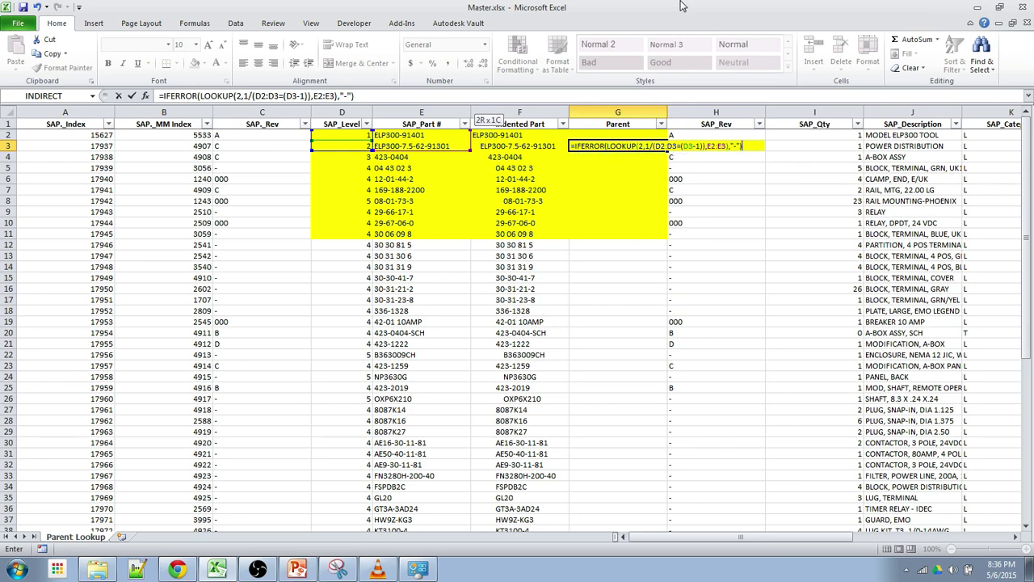
Step: Make the range starts D2 and E2 absolute in the G3 formula, as $D$2 and $E$2, and commit it
{"action": "left_click", "coordinate": [263, 96]}
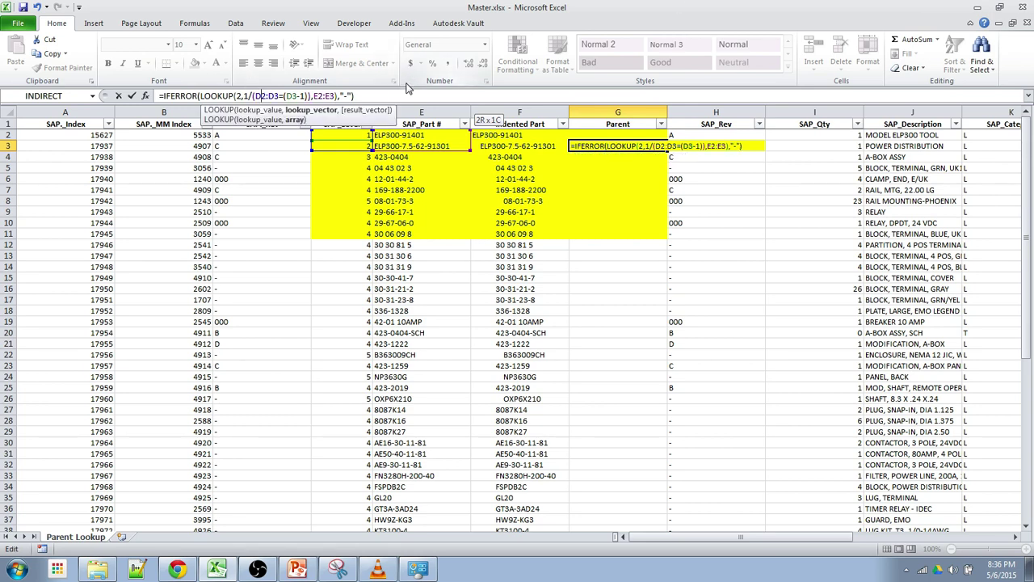
{"action": "key", "text": "F4"}
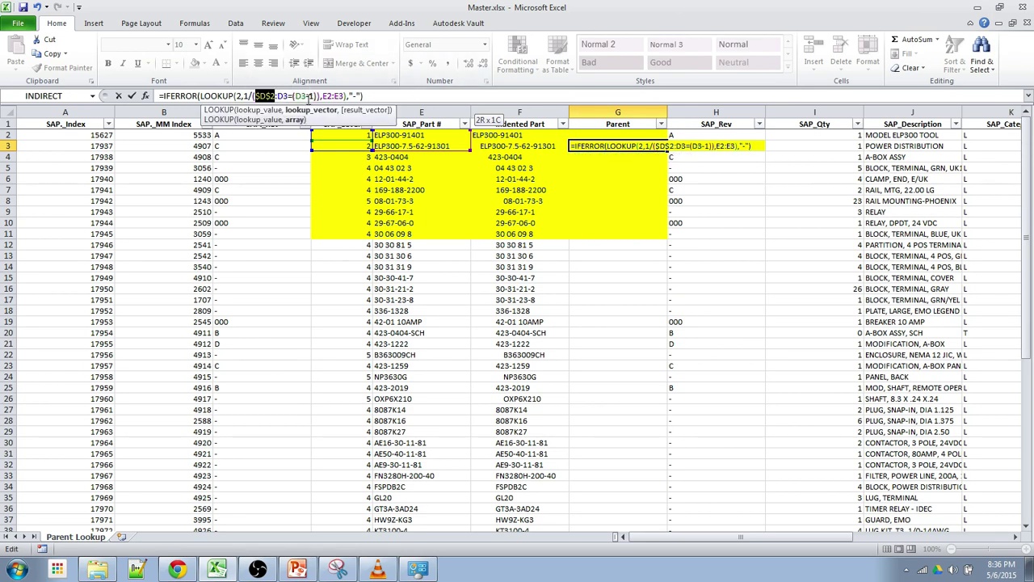
{"action": "key", "text": "Return"}
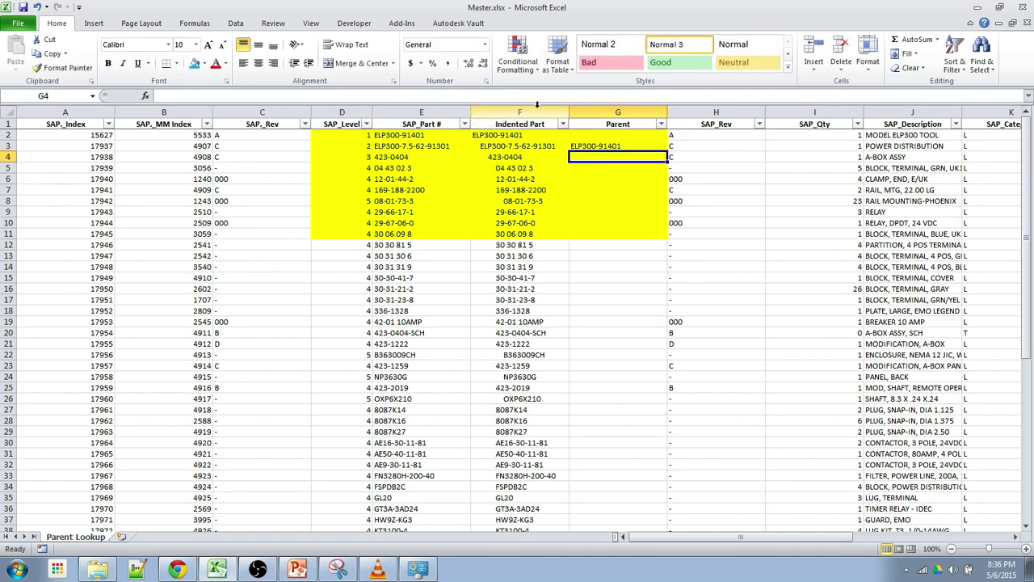
Step: Copy the Parent formula from G3 and paste only the formula into G3:G61
{"action": "key", "text": "Up"}
{"action": "key", "text": "ctrl+c"}
{"action": "key", "text": "Down"}
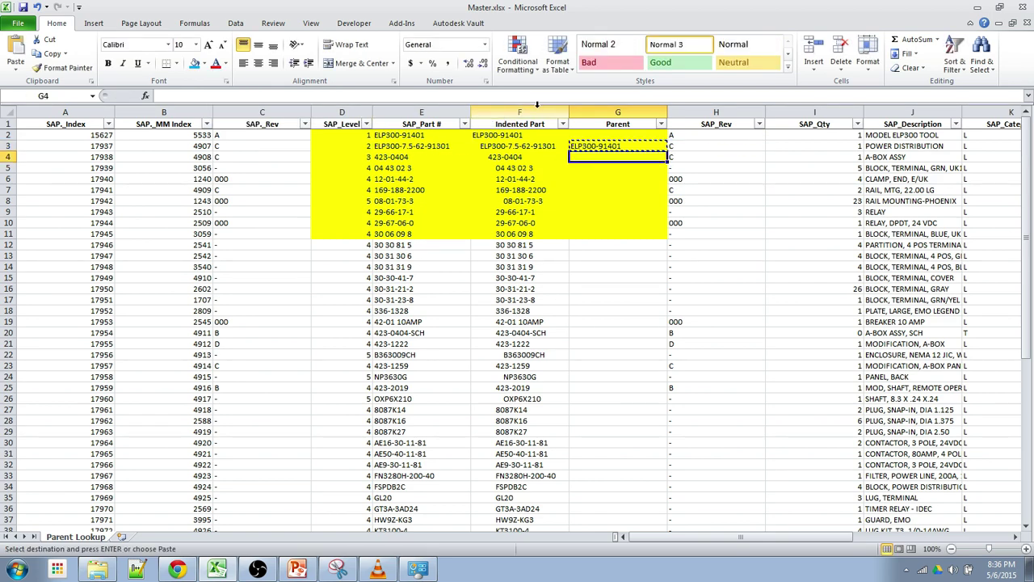
{"action": "key", "text": "Left"}
{"action": "key", "text": "ctrl+Down"}
{"action": "key", "text": "Right"}
{"action": "key", "text": "ctrl+shift+Up"}
{"action": "key", "text": "shift+Down"}
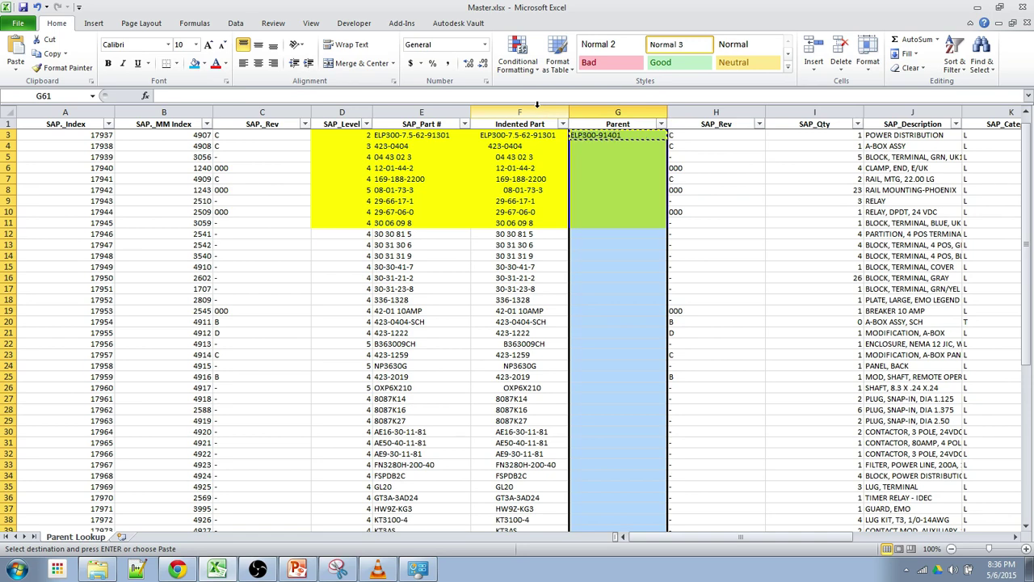
{"action": "key", "text": "ctrl+alt+v"}
{"action": "key", "text": "f"}
{"action": "key", "text": "Return"}
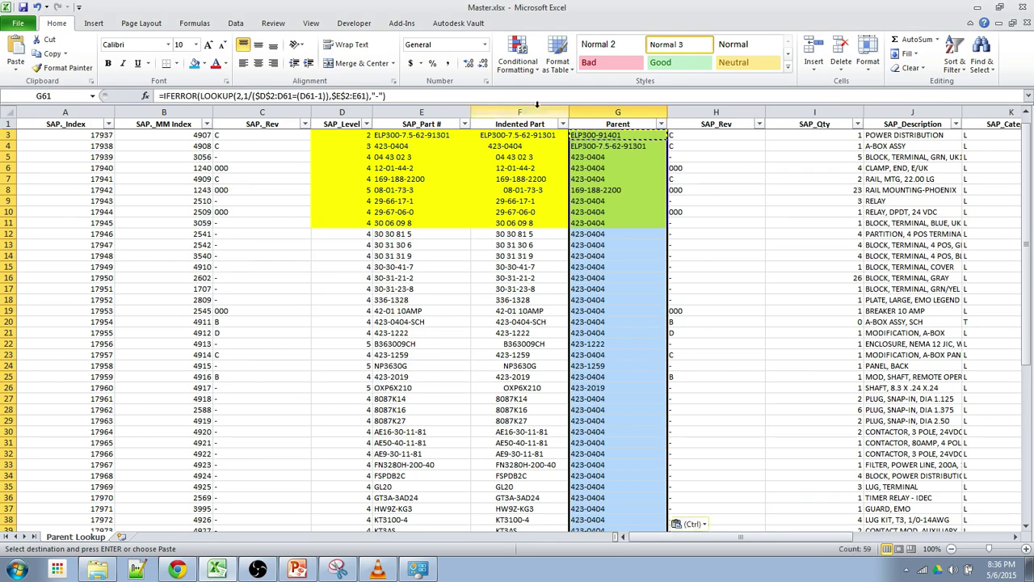
Step: Paste the copied Parent formula into G2 for the top-level part and end the copy mode
{"action": "key", "text": "ctrl+Up"}
{"action": "key", "text": "ctrl+Up"}
{"action": "key", "text": "Down"}
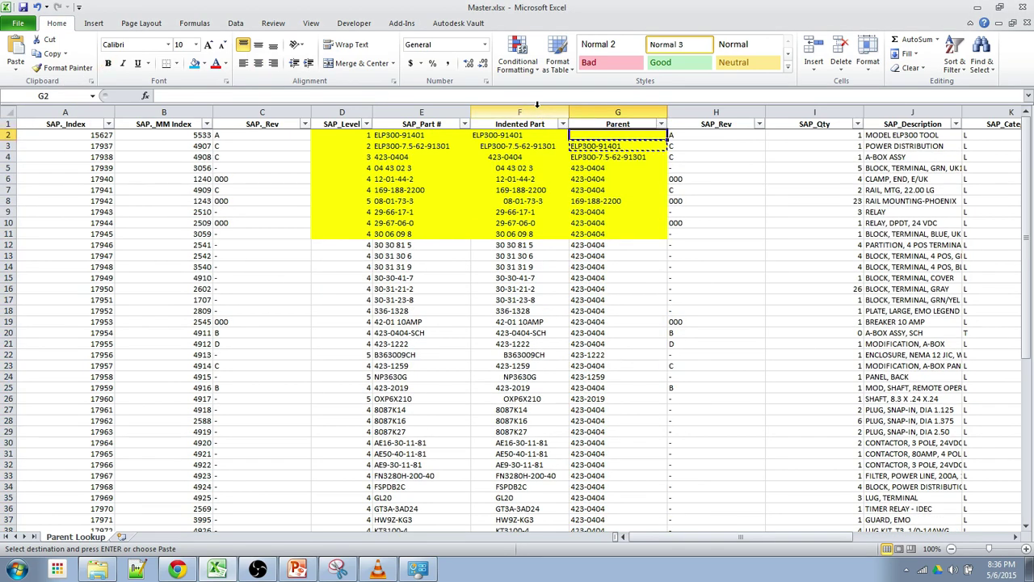
{"action": "key", "text": "Down"}
{"action": "key", "text": "ctrl+v"}
{"action": "key", "text": "Escape"}
{"action": "key", "text": "Down"}
{"action": "key", "text": "Down"}
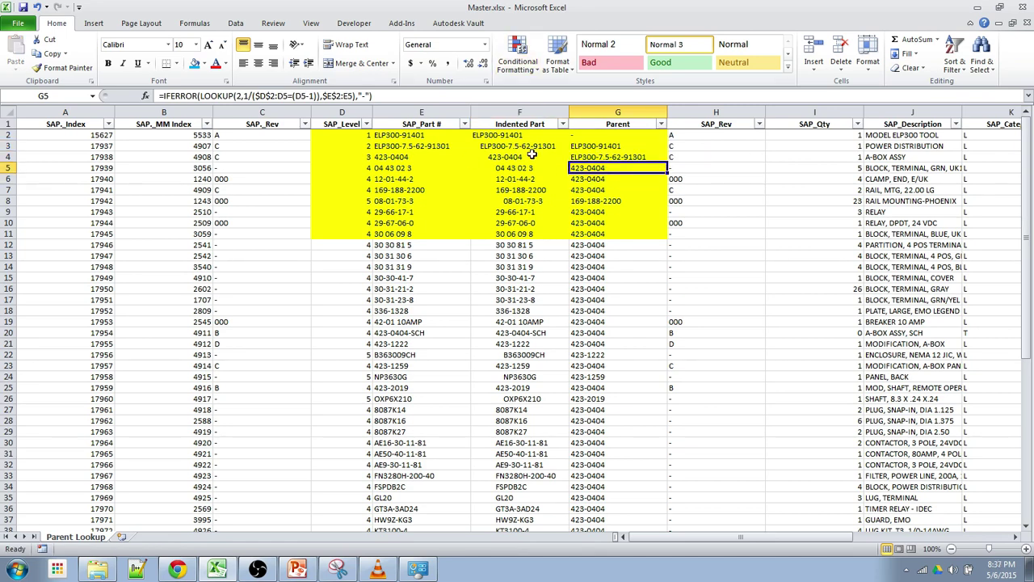
Step: Fill the level 4 indented parts in F5:F7 and F9:F11 with blue and select their parents in G5:G7 and G9:G11
{"action": "left_click_drag", "start_coordinate": [526, 168], "coordinate": [524, 233]}
{"action": "left_click", "coordinate": [198, 66]}
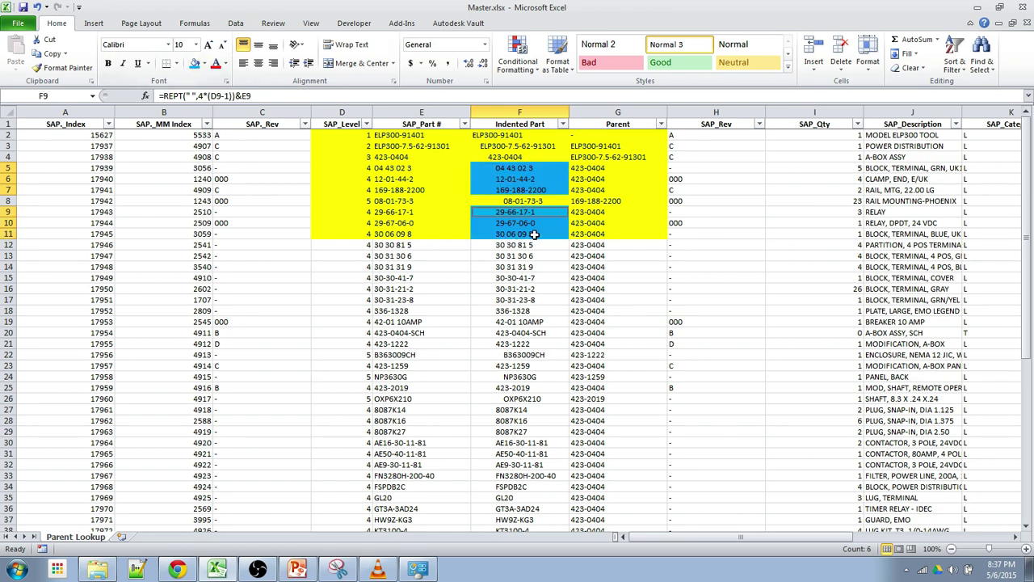
{"action": "left_click_drag", "start_coordinate": [610, 168], "coordinate": [605, 234]}
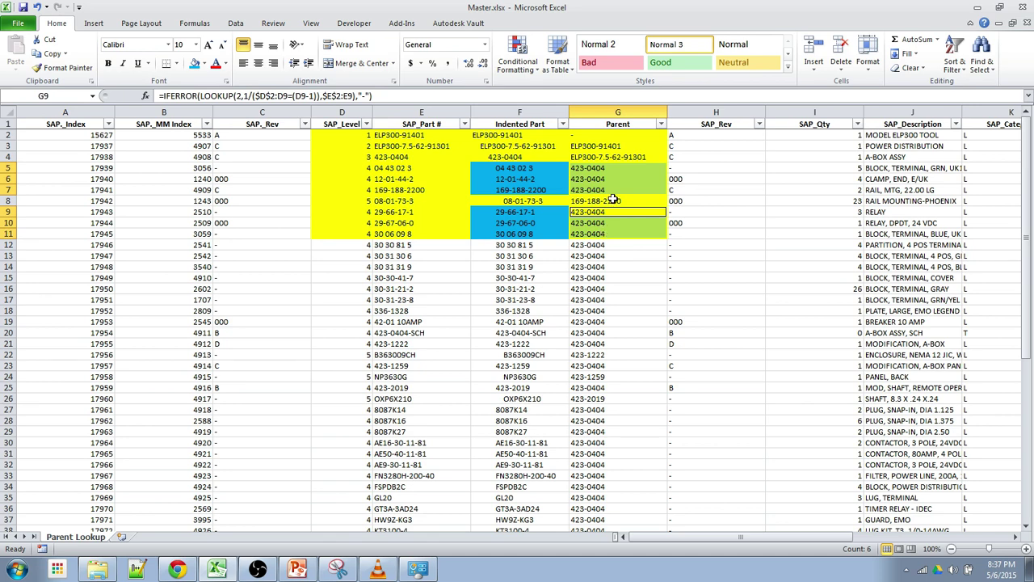
Step: Examine the ranges referenced by the Parent formulas in G6 and G7 without changing them
{"action": "left_click", "coordinate": [616, 178]}
{"action": "left_click", "coordinate": [288, 94]}
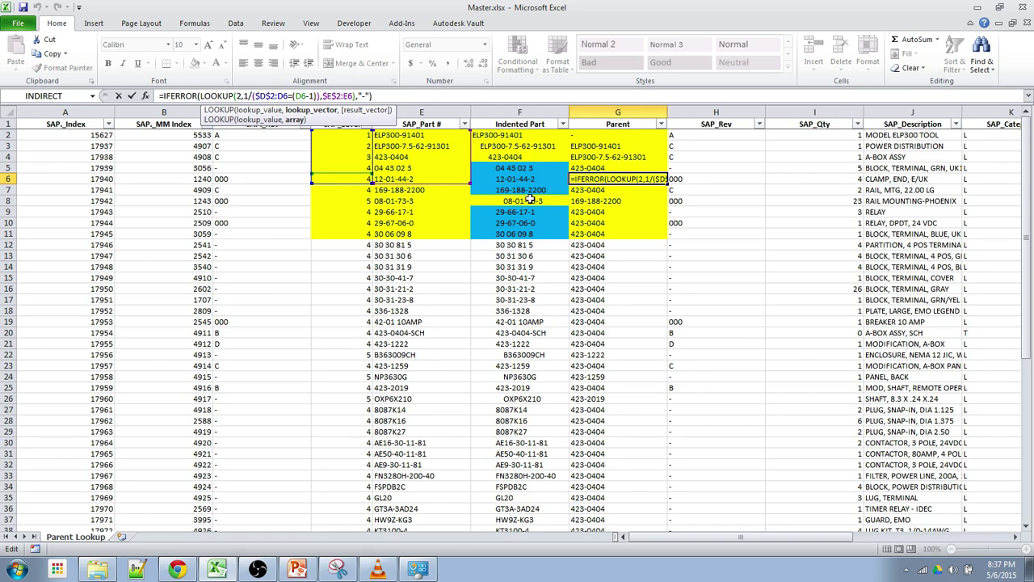
{"action": "key", "text": "shift+Return"}
{"action": "key", "text": "Down"}
{"action": "key", "text": "Down"}
{"action": "key", "text": "Down"}
{"action": "key", "text": "Down"}
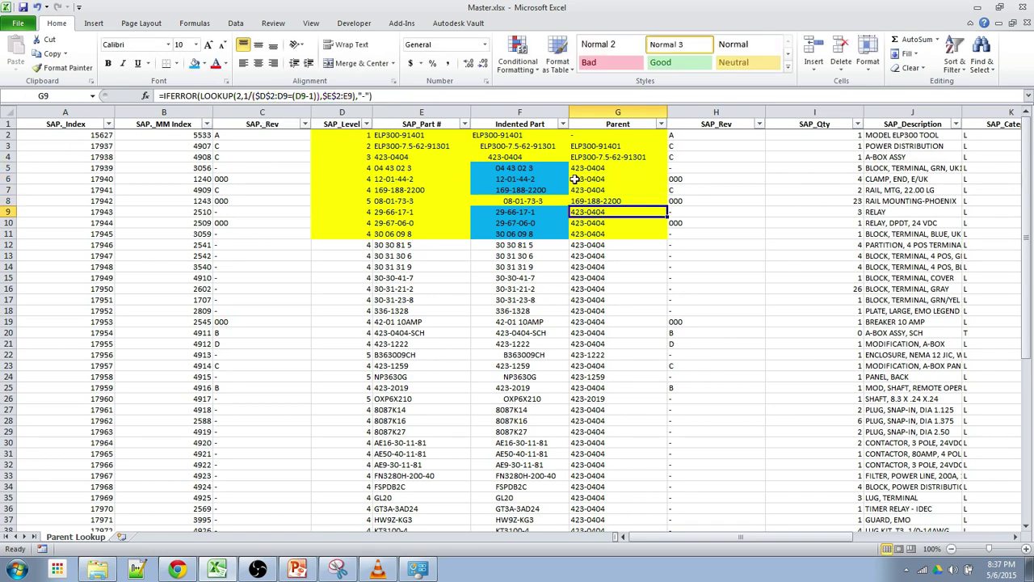
{"action": "key", "text": "Up"}
{"action": "key", "text": "Up"}
{"action": "key", "text": "F2"}
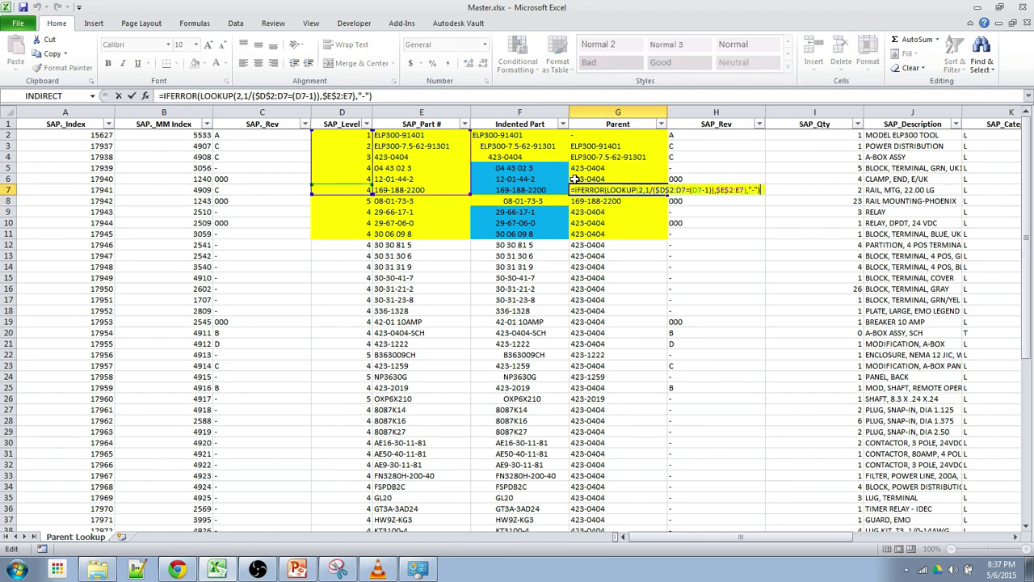
{"action": "left_click", "coordinate": [260, 96]}
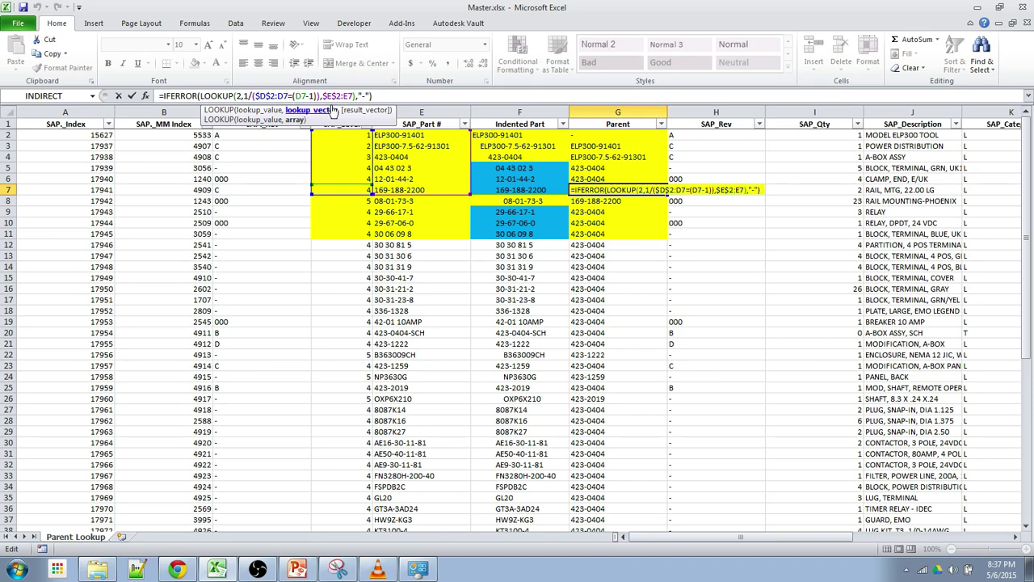
{"action": "key", "text": "Escape"}
{"action": "key", "text": "F2"}
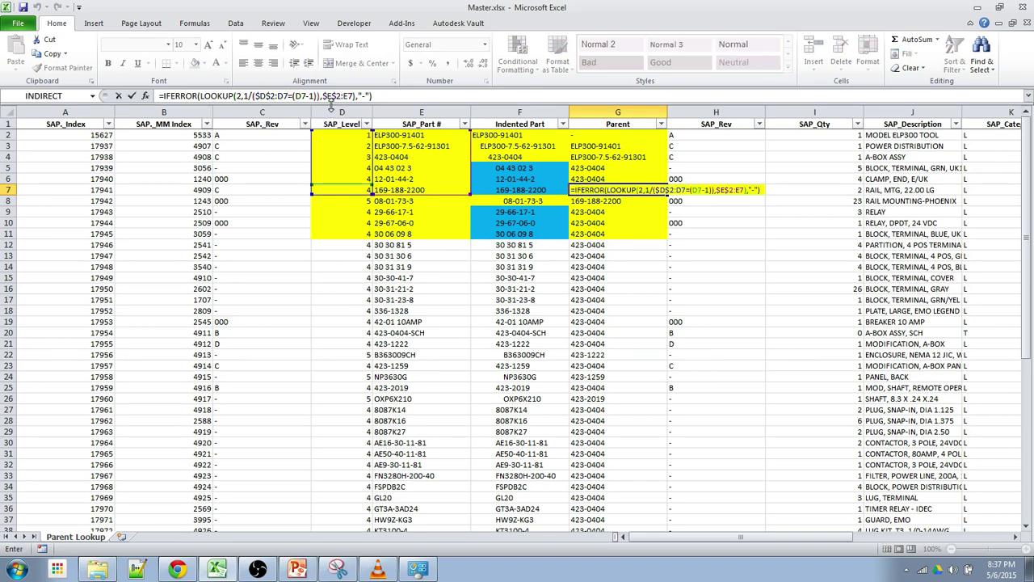
{"action": "key", "text": "Escape"}
Step: Step through the Parent formulas from G8 down to G16 to examine how their lookup and result ranges expand
{"action": "key", "text": "Down"}
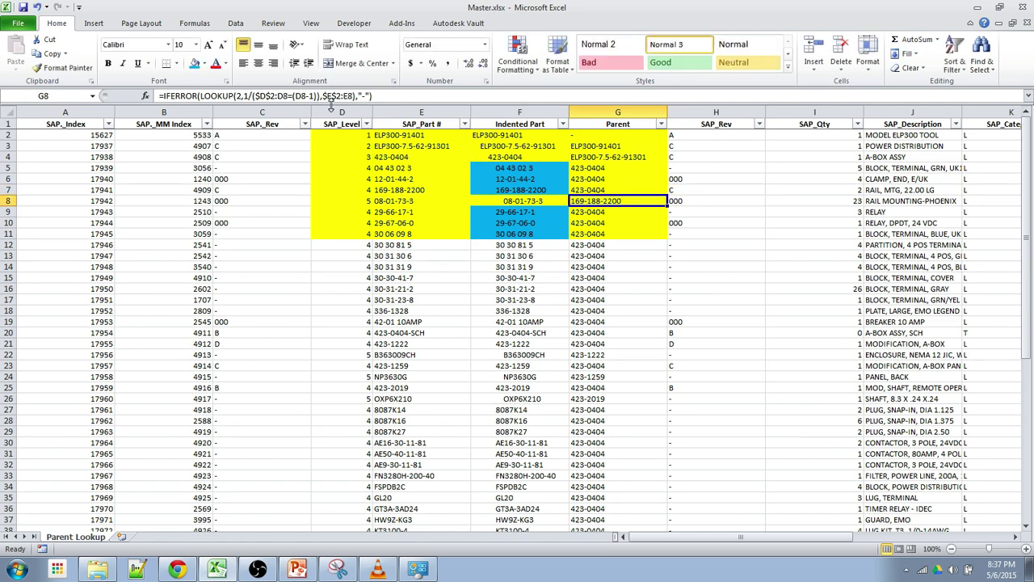
{"action": "key", "text": "F2"}
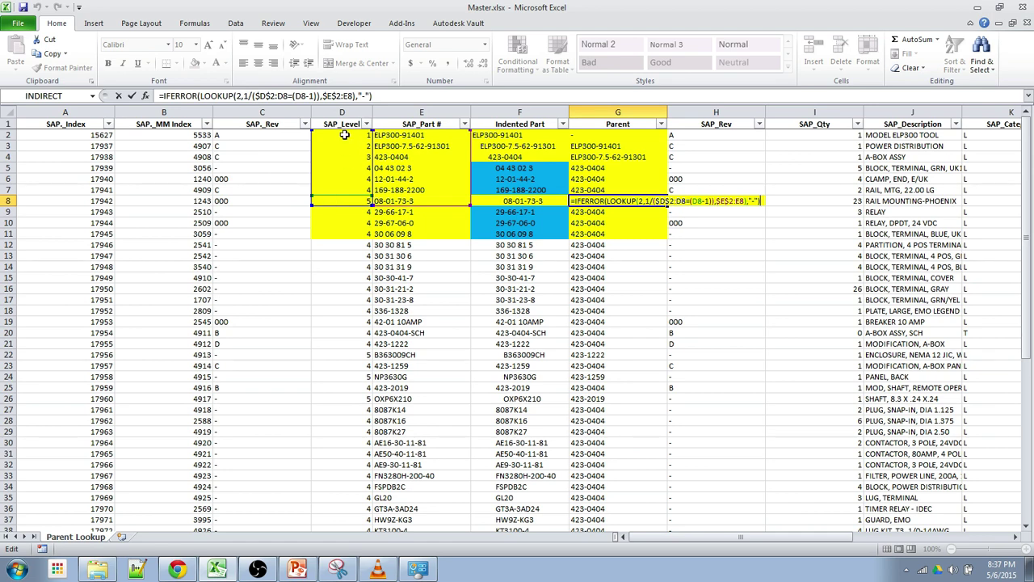
{"action": "key", "text": "Return"}
{"action": "key", "text": "F2"}
{"action": "key", "text": "Return"}
{"action": "key", "text": "F2"}
{"action": "key", "text": "Escape"}
{"action": "key", "text": "Down"}
{"action": "key", "text": "F2"}
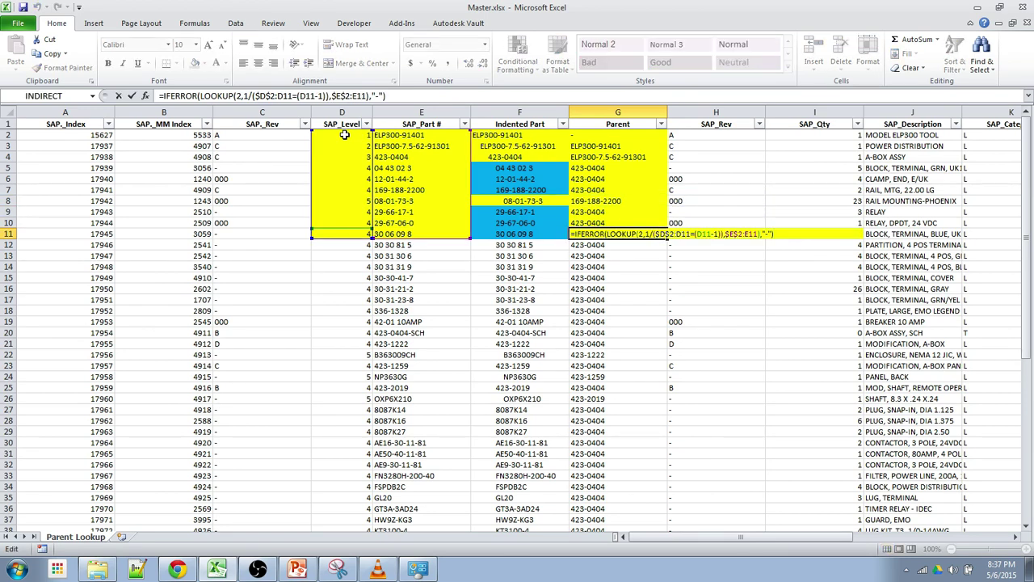
{"action": "key", "text": "Return"}
{"action": "key", "text": "F2"}
{"action": "key", "text": "Return"}
{"action": "key", "text": "F2"}
{"action": "key", "text": "Return"}
{"action": "key", "text": "F2"}
{"action": "key", "text": "Escape"}
{"action": "key", "text": "F2"}
{"action": "key", "text": "Return"}
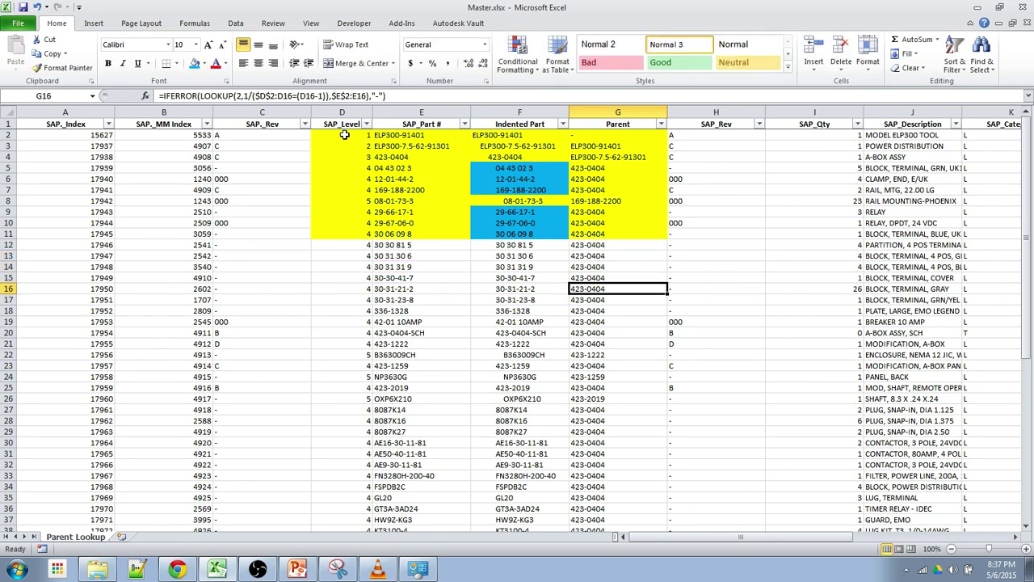
{"action": "key", "text": "F2"}
{"action": "key", "text": "Escape"}
Step: Switch to the PowerPoint slide show and advance to the slide explaining IFERROR when the BOM level equals 1
{"action": "key", "text": "alt+Tab"}
{"action": "key", "text": "alt+Tab"}
{"action": "key", "text": "alt+Tab"}
{"action": "key", "text": "Tab"}
{"action": "key", "text": "Tab"}
{"action": "key", "text": "Tab"}
{"action": "key", "text": "Tab"}
{"action": "key", "text": "Tab"}
{"action": "key", "text": "Tab"}
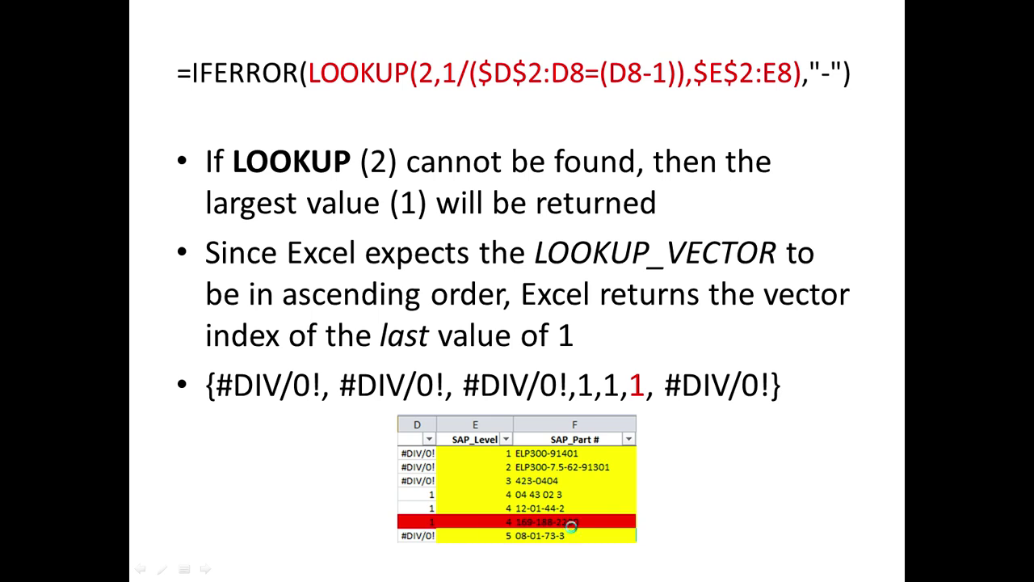
{"action": "left_click", "coordinate": [573, 533]}
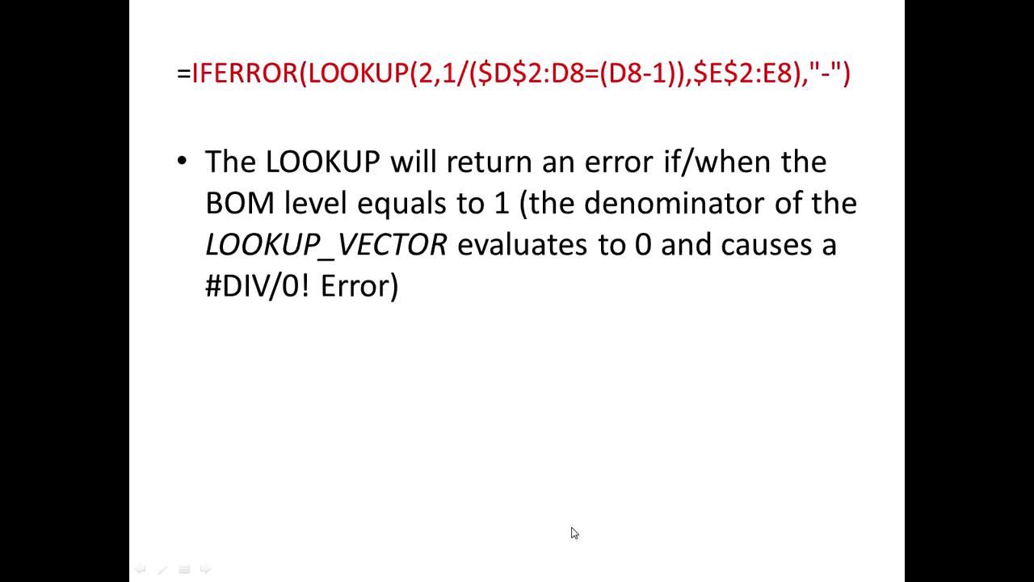